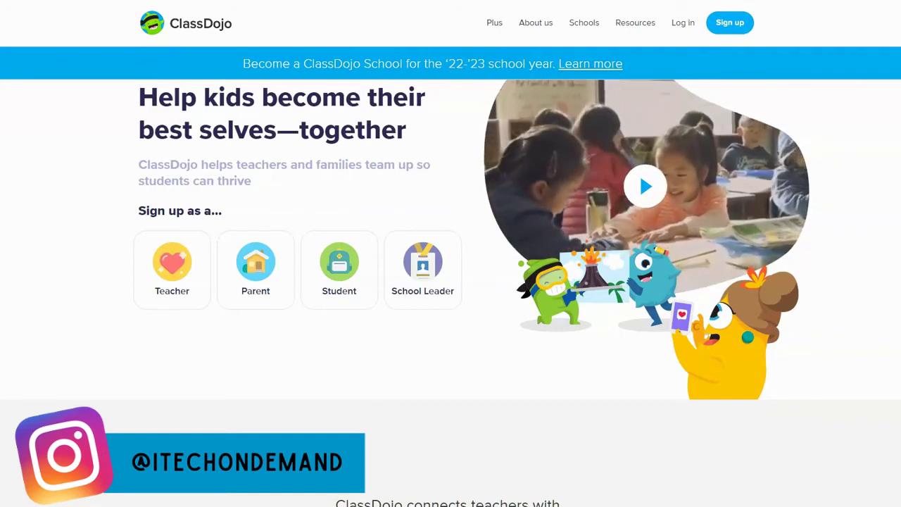
# Bring up the sign-up account choices: Teacher, Parent, Student and School Leader
pyautogui.click(736, 27)
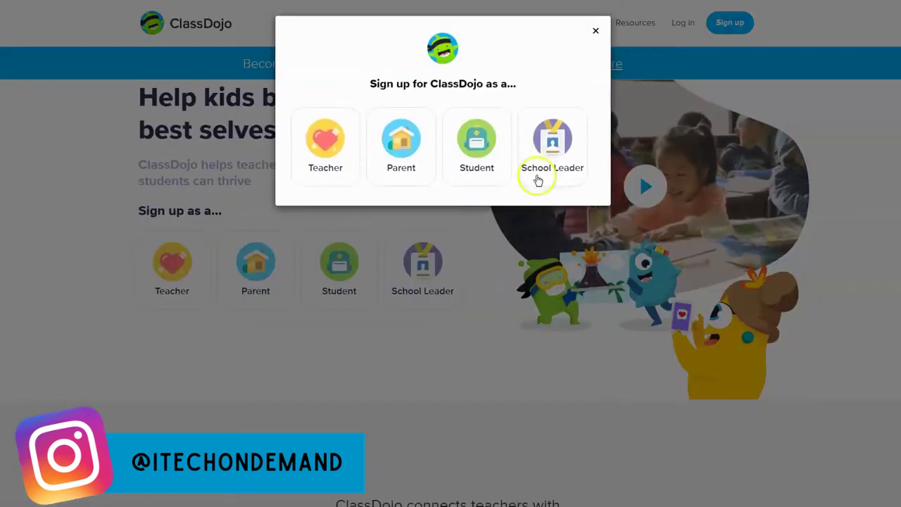
# Sign up as a Teacher to reach the teacher dashboard with its class cards
pyautogui.click(323, 169)
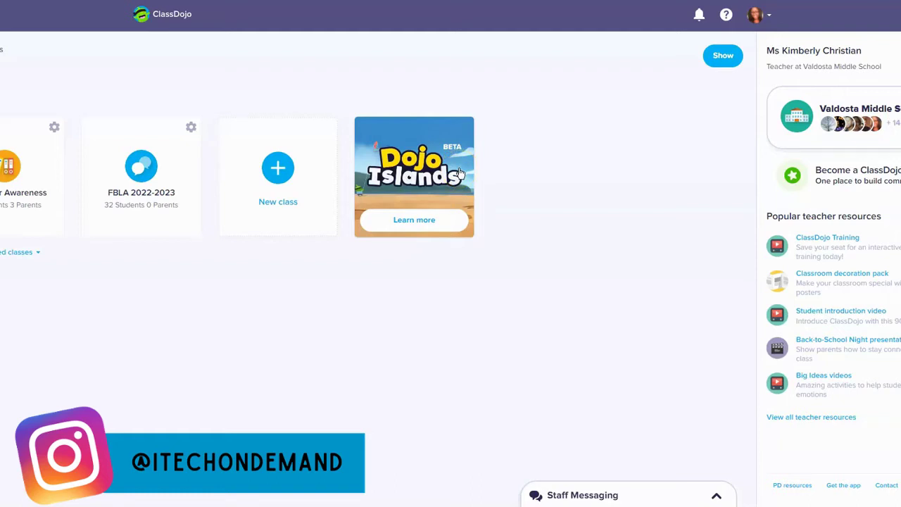
# Open the Learn more page for the Dojo Islands beta card
pyautogui.click(430, 223)
# Read through the Dojo Islands FAQ, then go to the ClassDojo Plus page
pyautogui.click(636, 298)
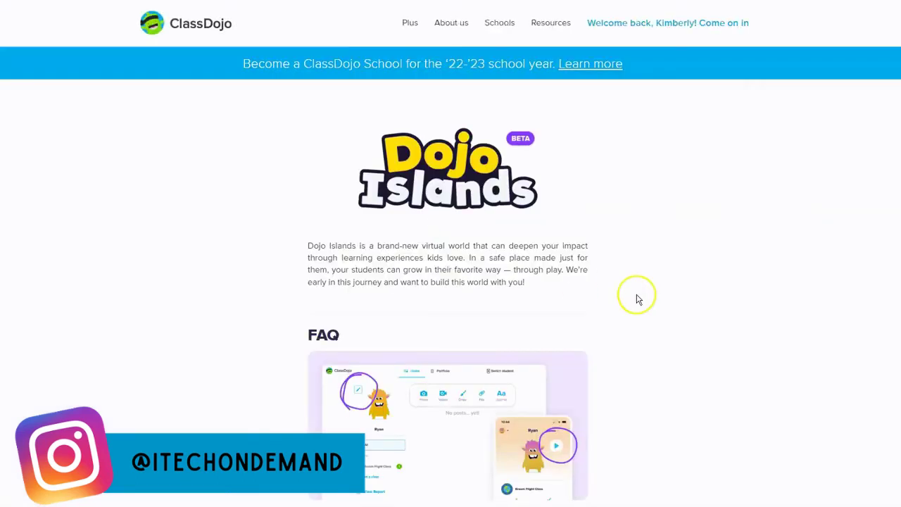
pyautogui.scroll(-1, 637, 299)
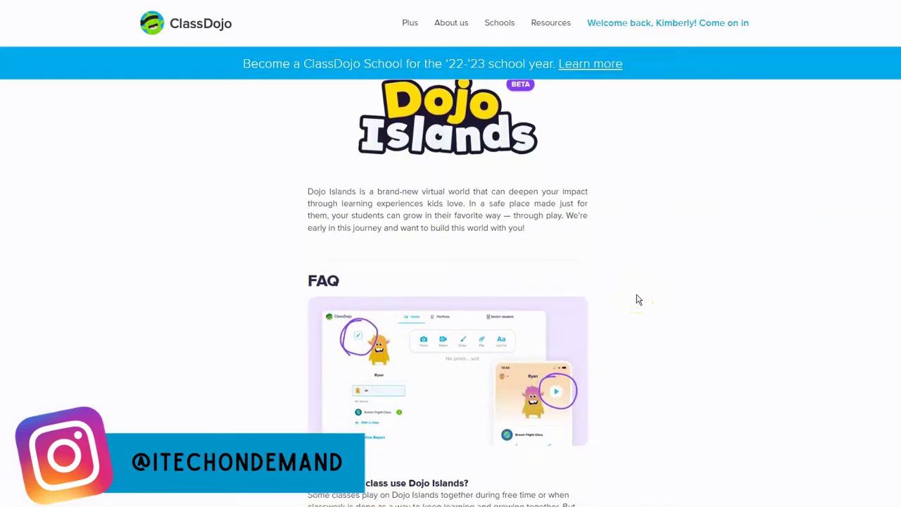
pyautogui.scroll(-1, 637, 299)
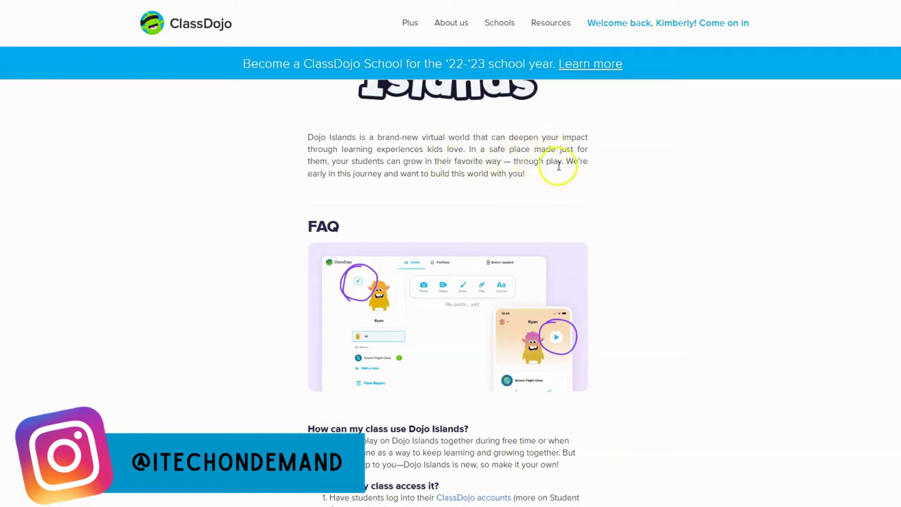
pyautogui.scroll(-3, 587, 246)
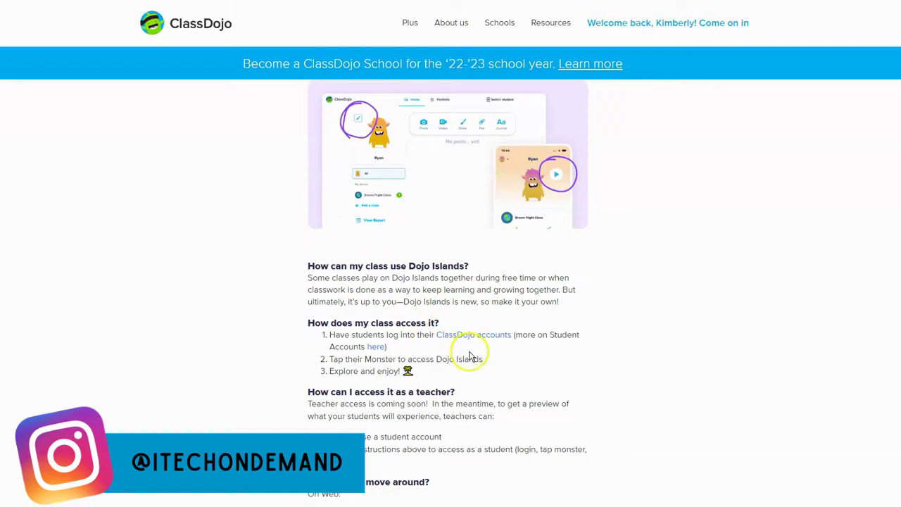
pyautogui.scroll(-3, 470, 357)
pyautogui.scroll(-3, 471, 357)
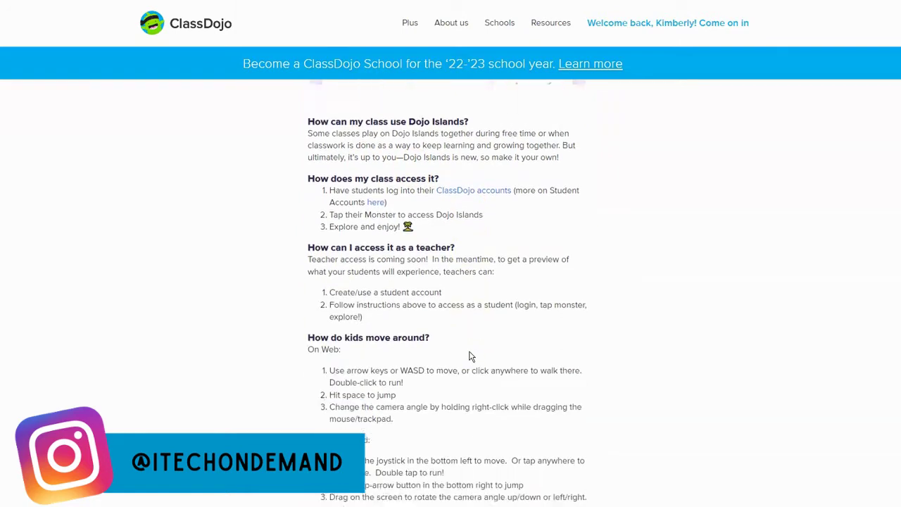
pyautogui.scroll(-6, 471, 357)
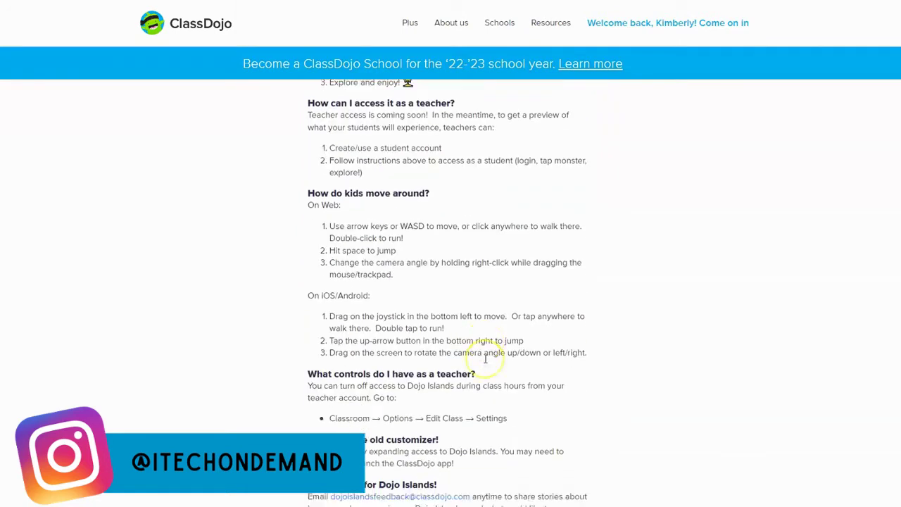
pyautogui.scroll(20, 485, 359)
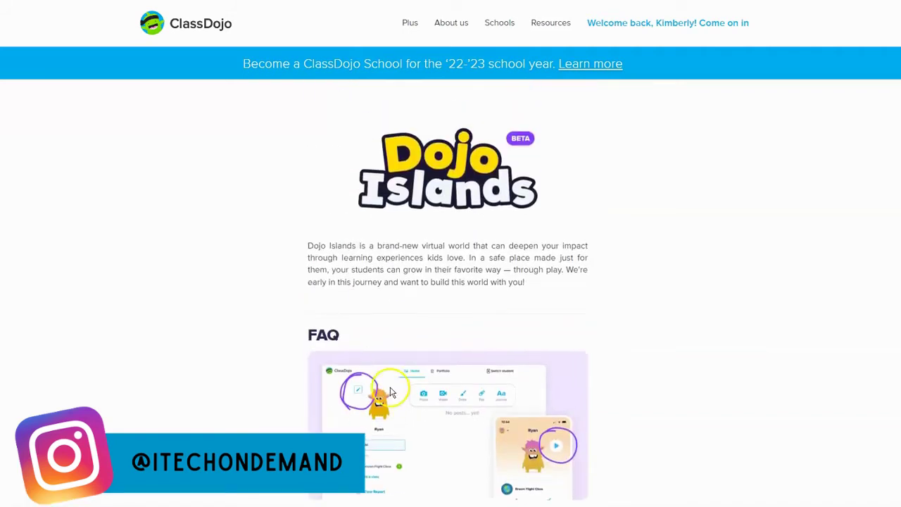
pyautogui.scroll(-3, 388, 394)
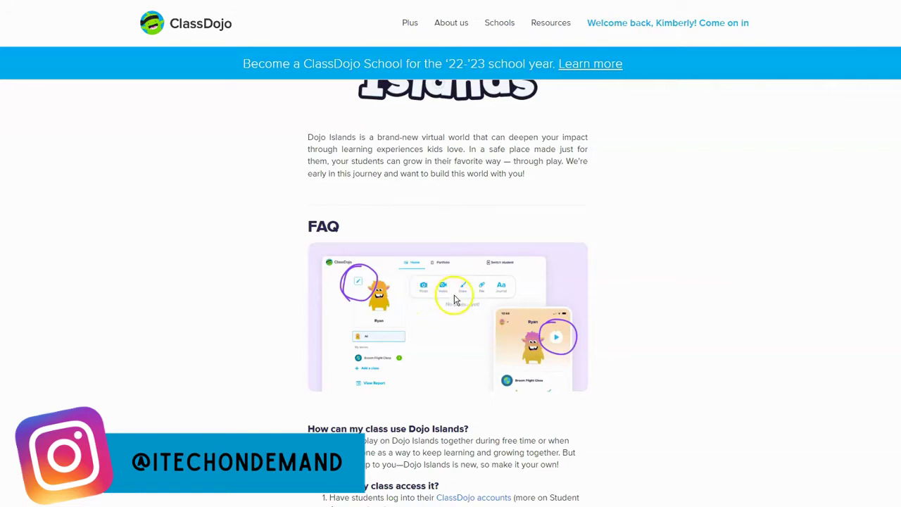
pyautogui.scroll(2, 479, 308)
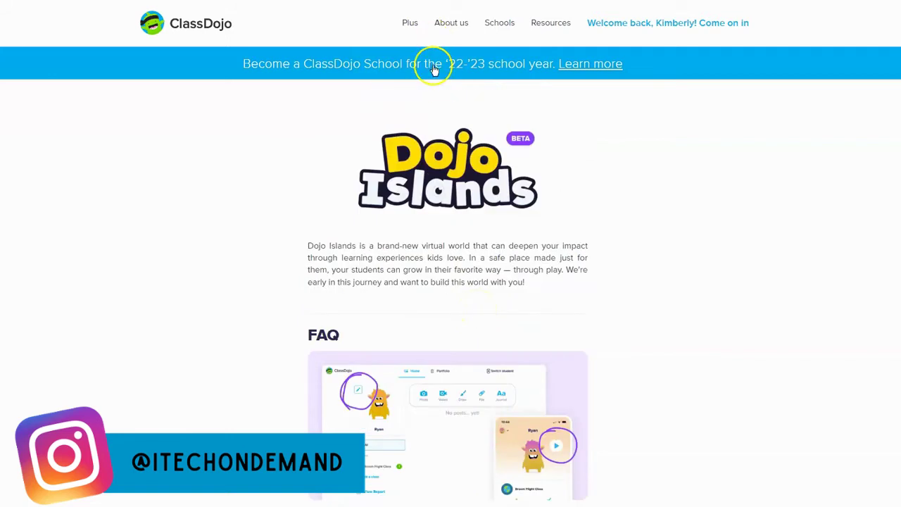
pyautogui.click(413, 27)
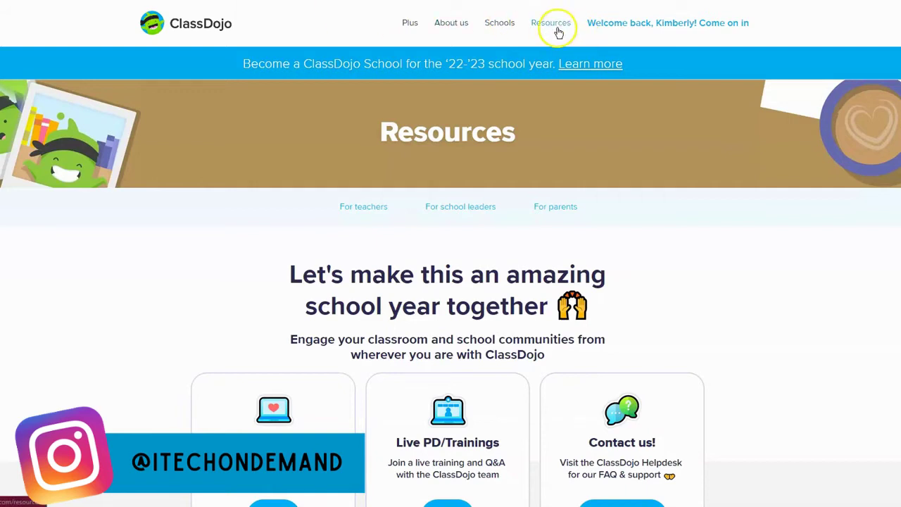
# Browse the Resources page past the Watch cards and jump to the teacher resources
pyautogui.scroll(-2, 486, 261)
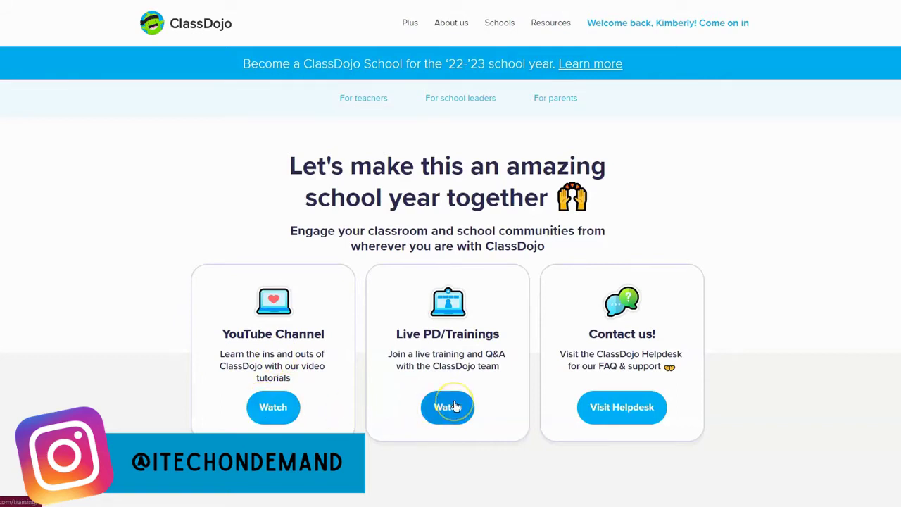
pyautogui.click(404, 386)
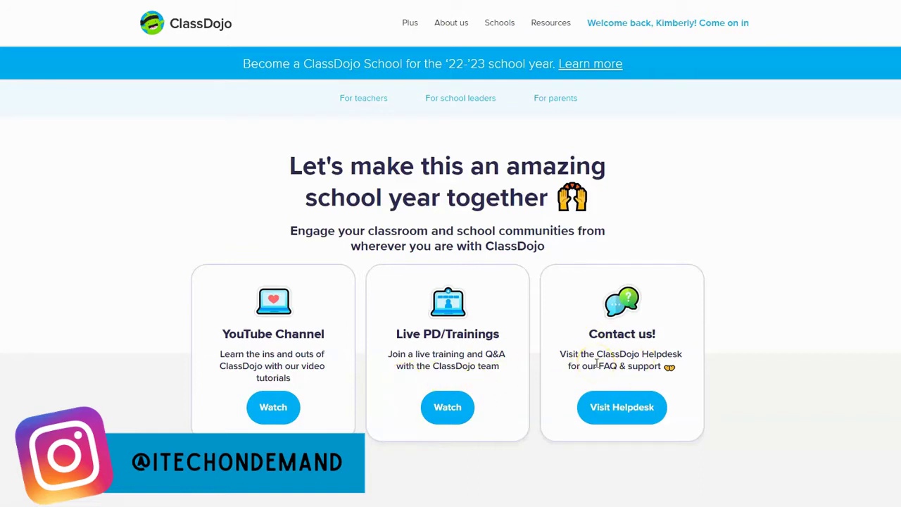
pyautogui.scroll(2, 597, 363)
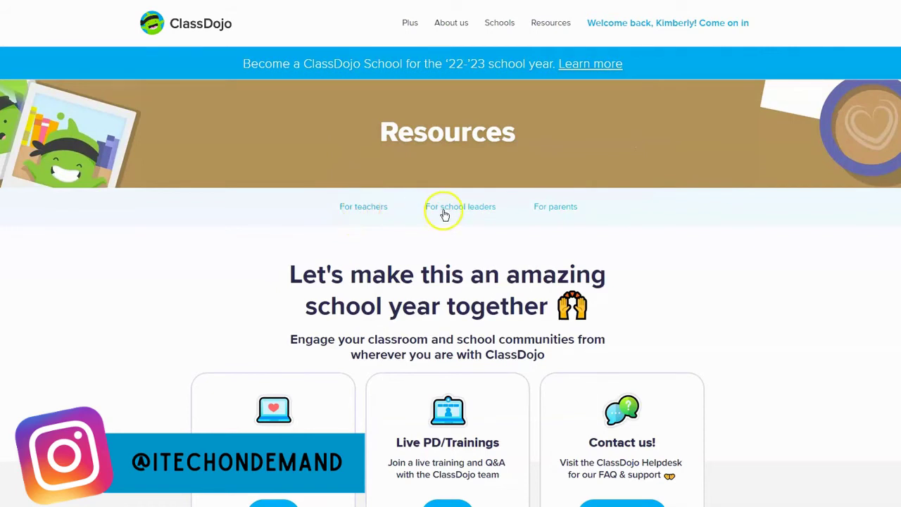
pyautogui.click(367, 207)
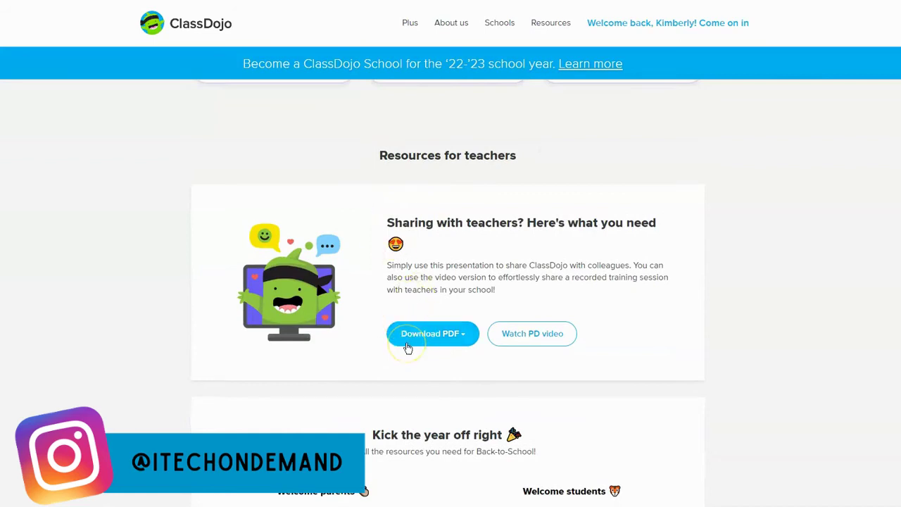
# Scroll through the teacher resources: Decoration Pack, distance-learning guides and getting-started tips
pyautogui.scroll(-5, 540, 356)
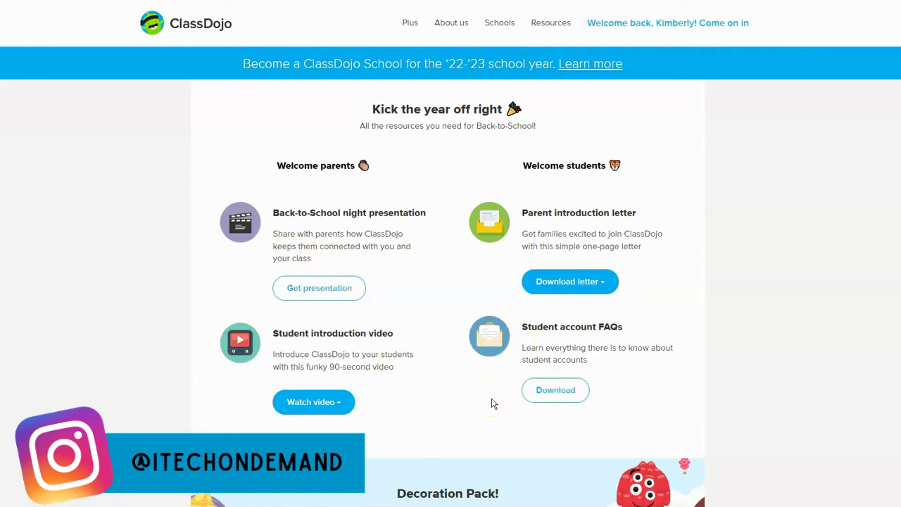
pyautogui.scroll(-4, 493, 404)
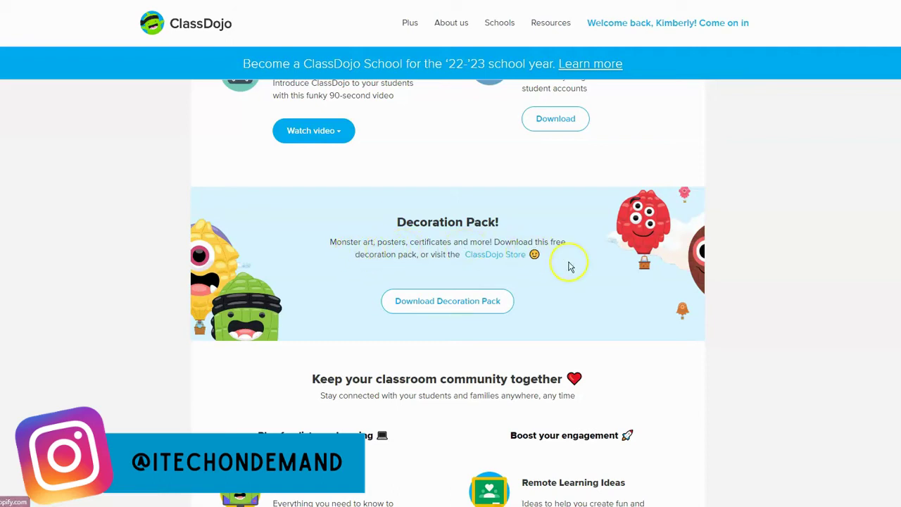
pyautogui.scroll(-1, 569, 264)
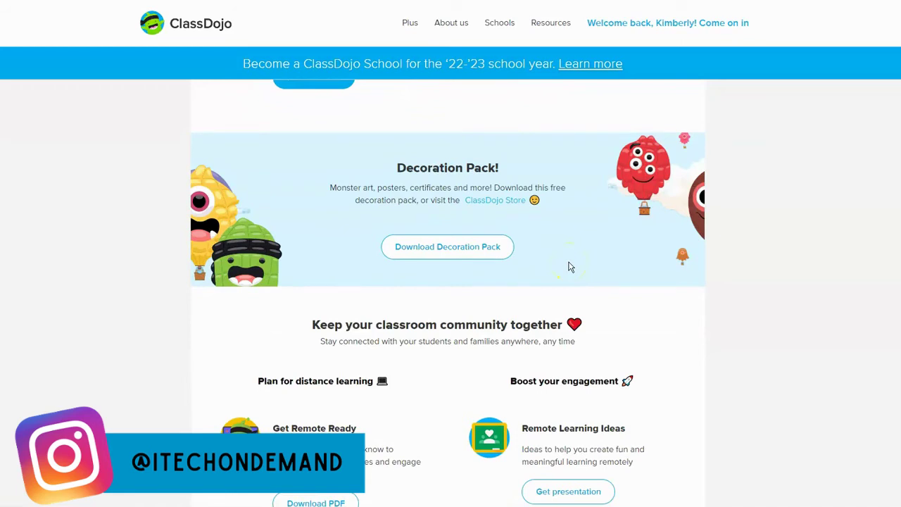
pyautogui.scroll(-3, 533, 226)
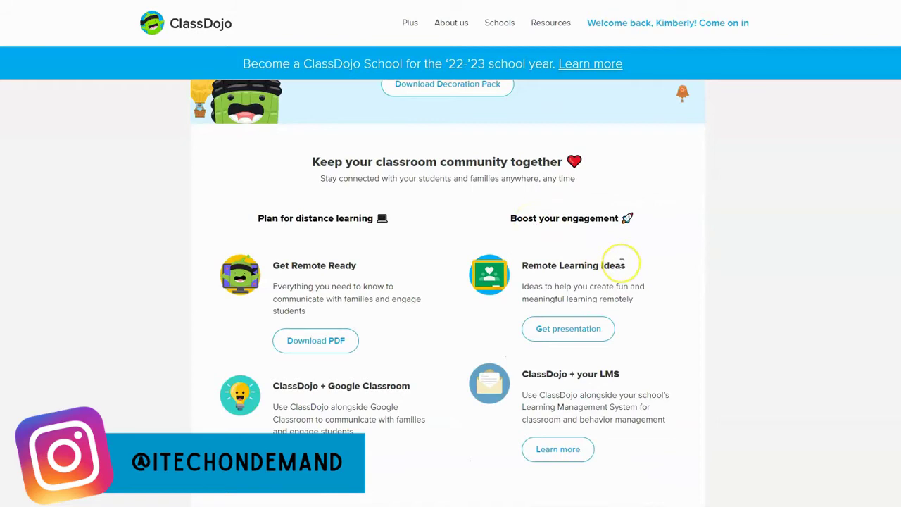
pyautogui.scroll(-3, 622, 264)
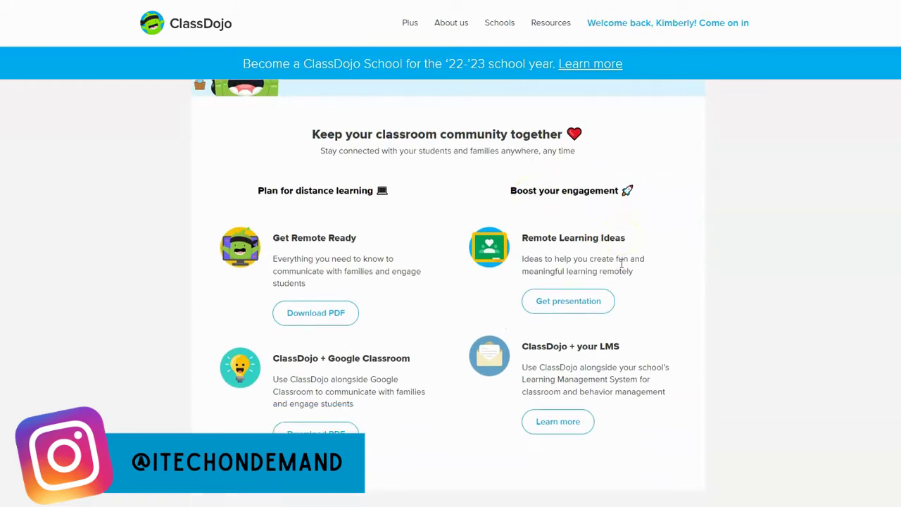
pyautogui.scroll(-3, 622, 266)
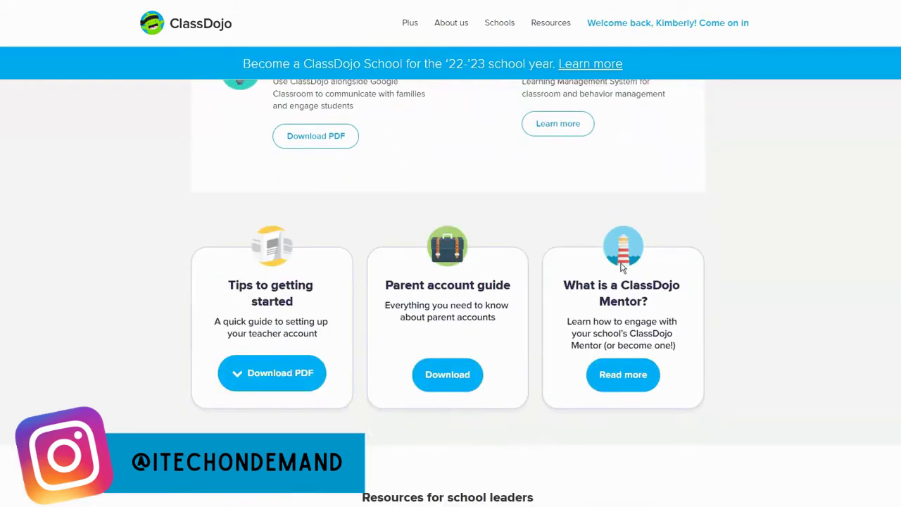
pyautogui.scroll(-1, 720, 318)
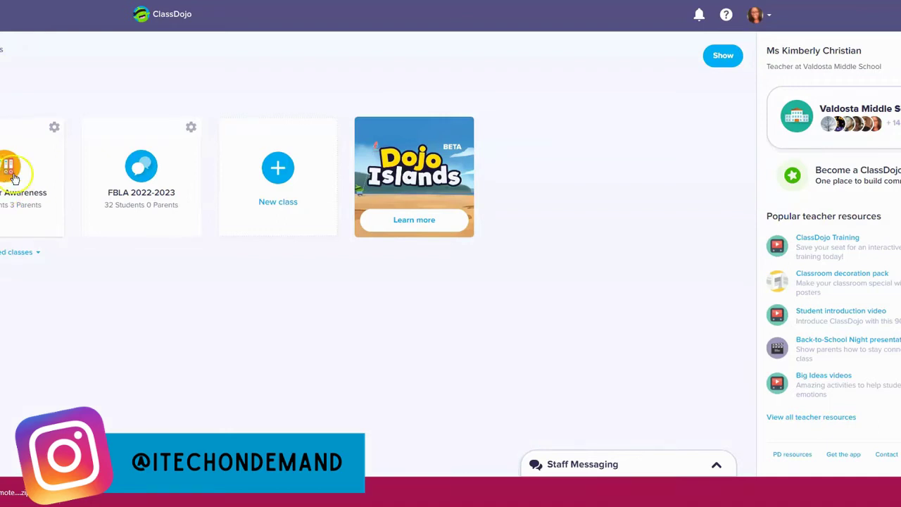
pyautogui.click(279, 169)
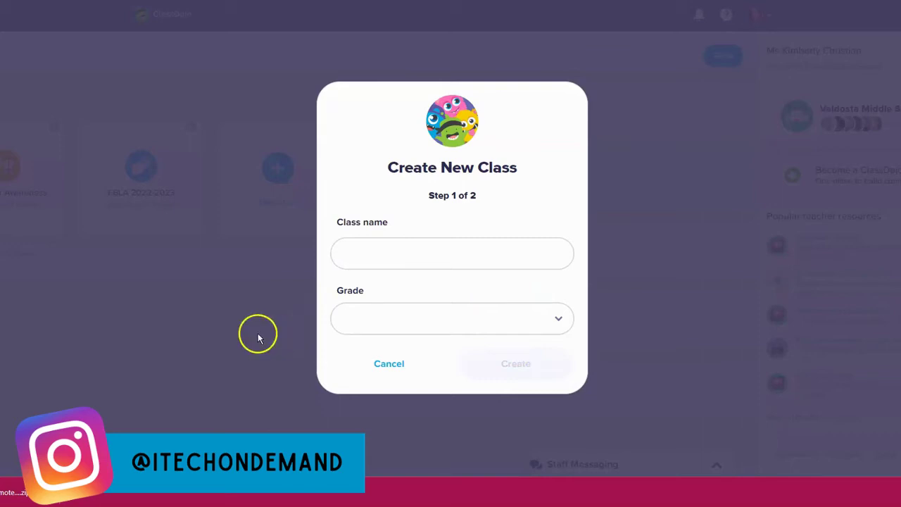
pyautogui.click(397, 365)
pyautogui.click(24, 196)
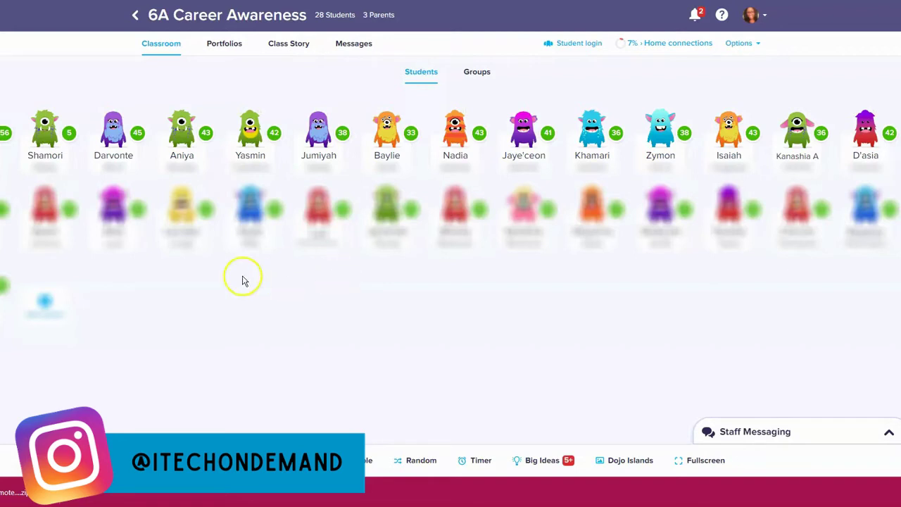
pyautogui.click(44, 302)
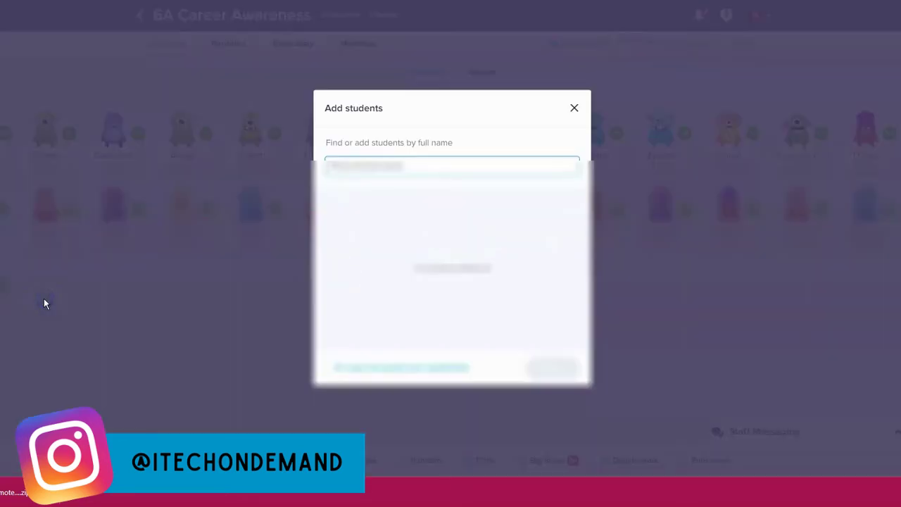
pyautogui.click(574, 111)
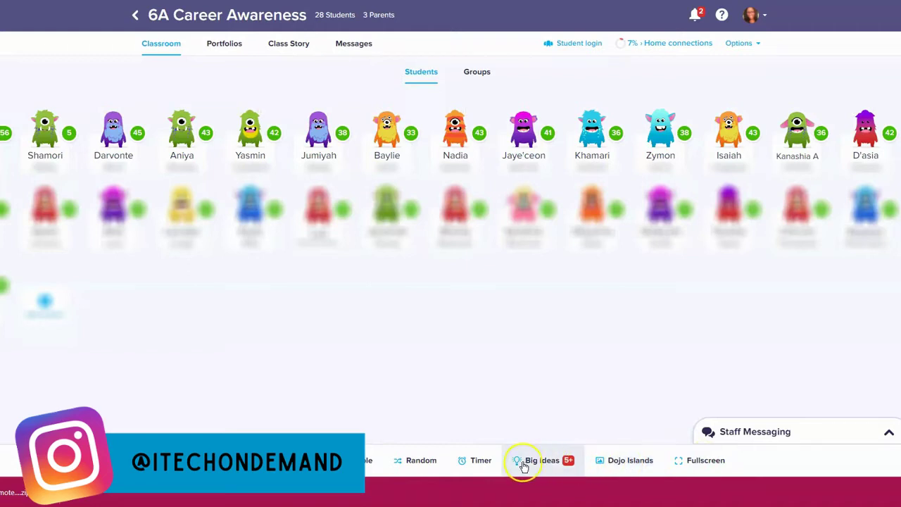
# Try the Timer and Attendance tools without saving, then switch on Select multiple mode
pyautogui.click(470, 461)
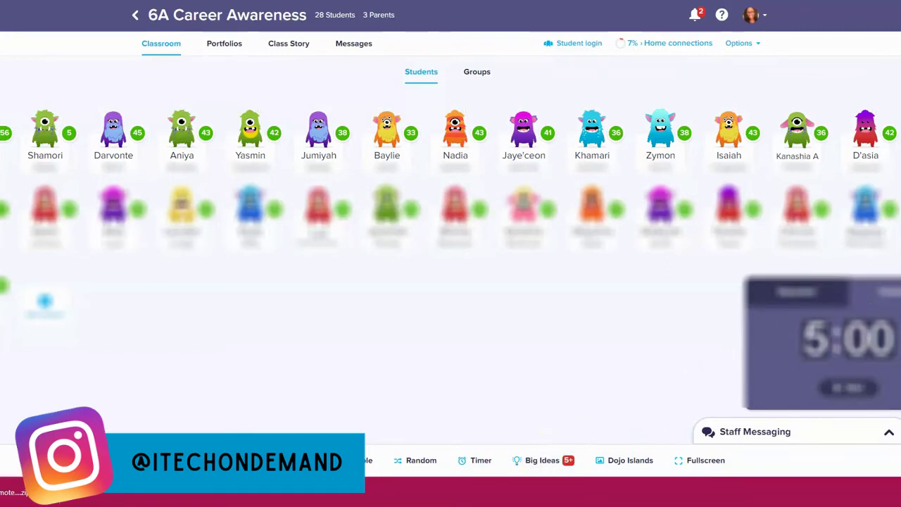
pyautogui.click(870, 297)
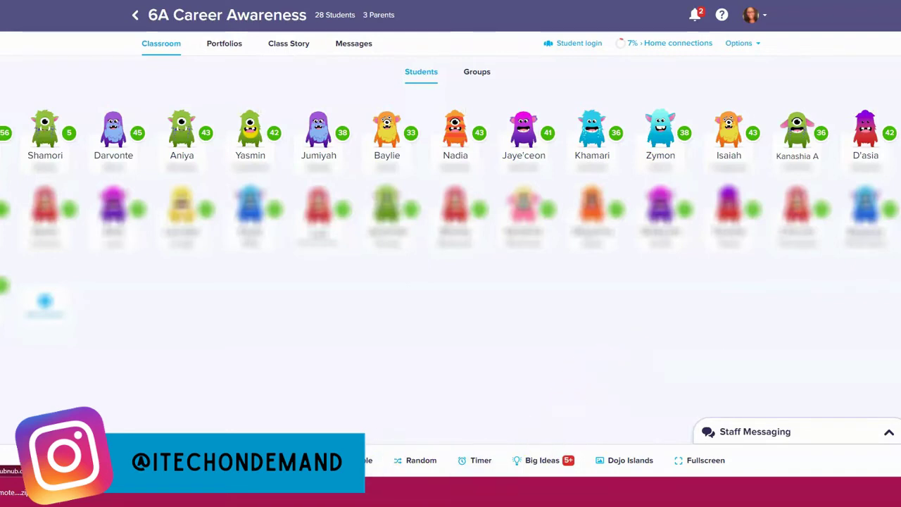
pyautogui.click(345, 460)
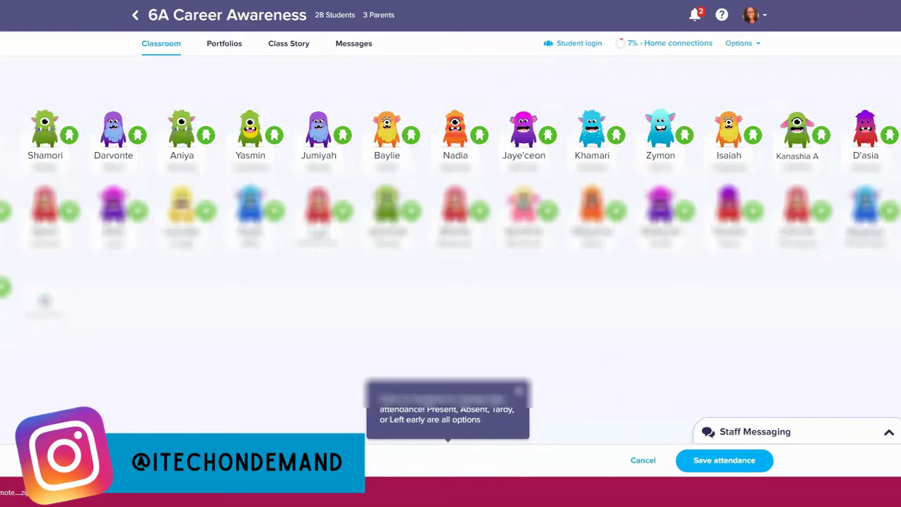
pyautogui.click(519, 390)
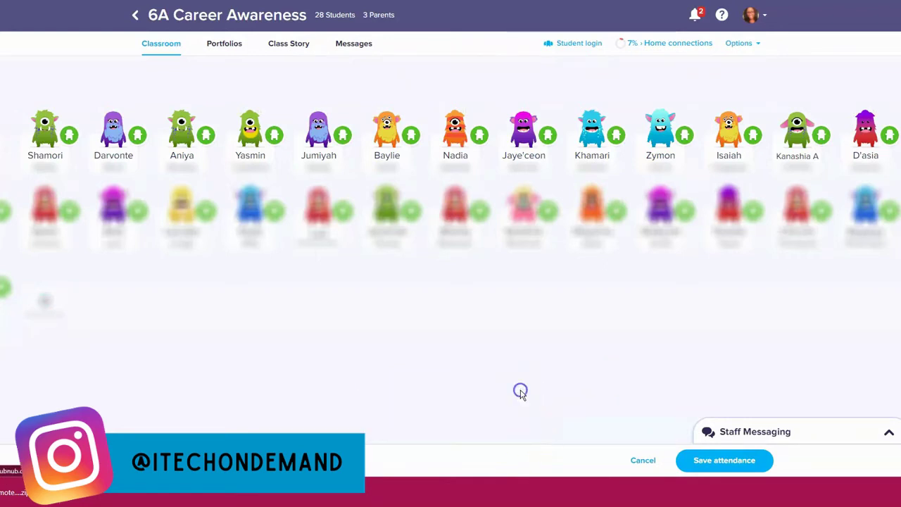
pyautogui.click(642, 461)
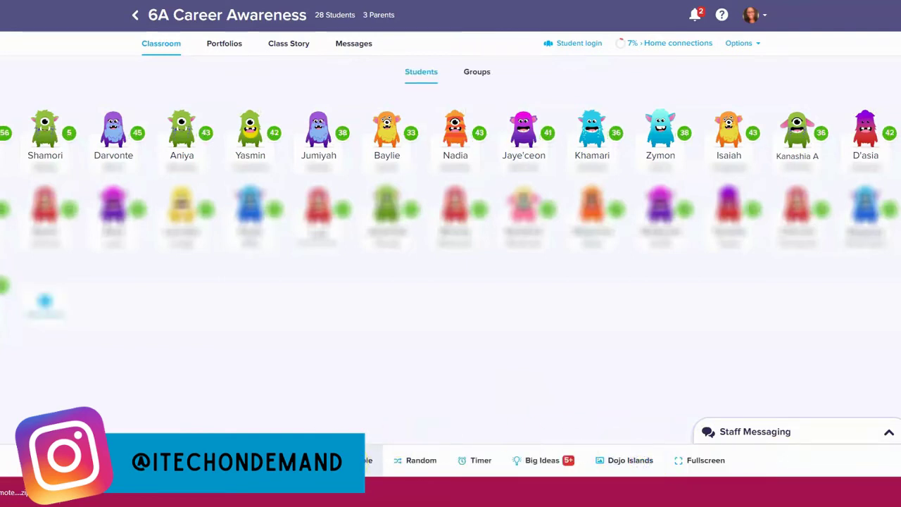
pyautogui.click(349, 460)
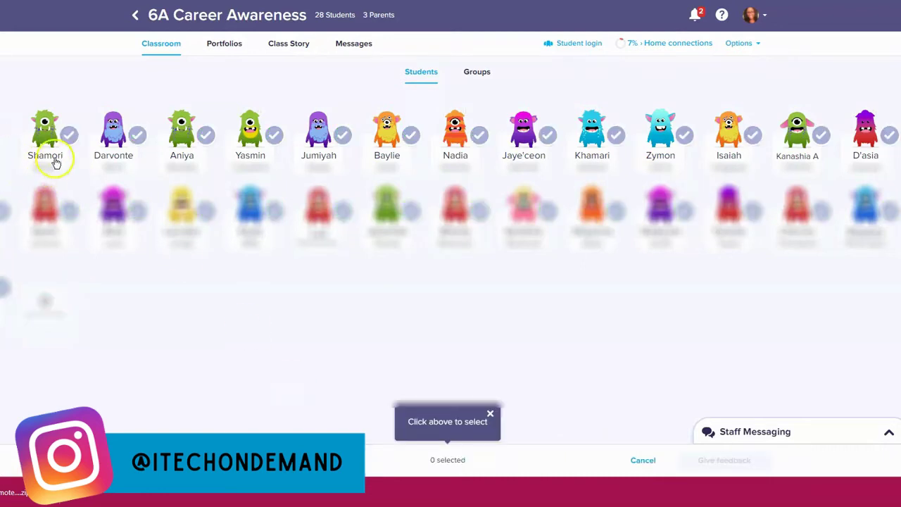
# Check four individual students, then select all 28 students in 6A Career Awareness
pyautogui.click(55, 161)
pyautogui.click(334, 235)
pyautogui.click(541, 162)
pyautogui.click(604, 161)
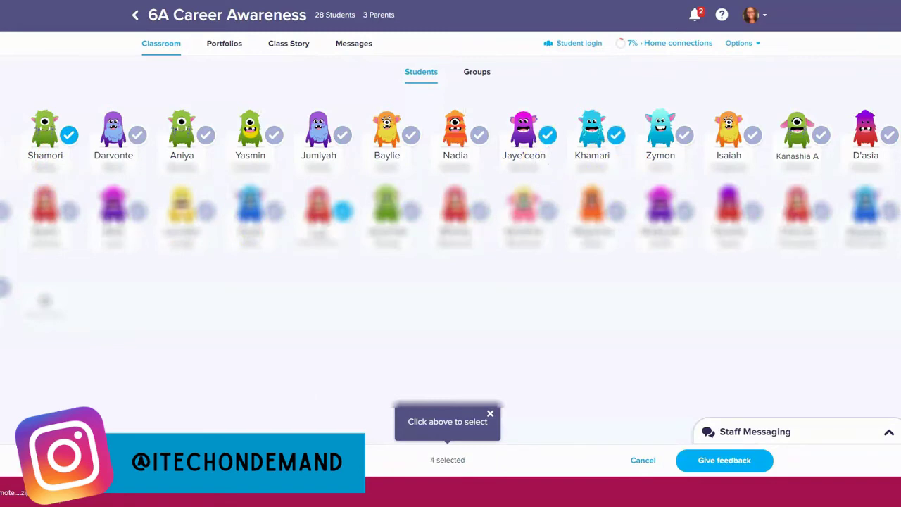
pyautogui.click(348, 460)
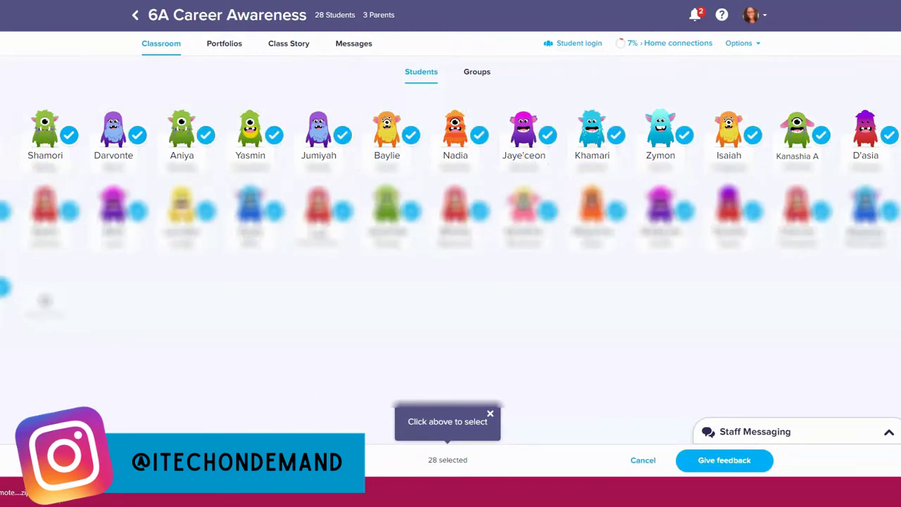
# Open feedback for the selected students and browse the Positive skills
pyautogui.click(706, 461)
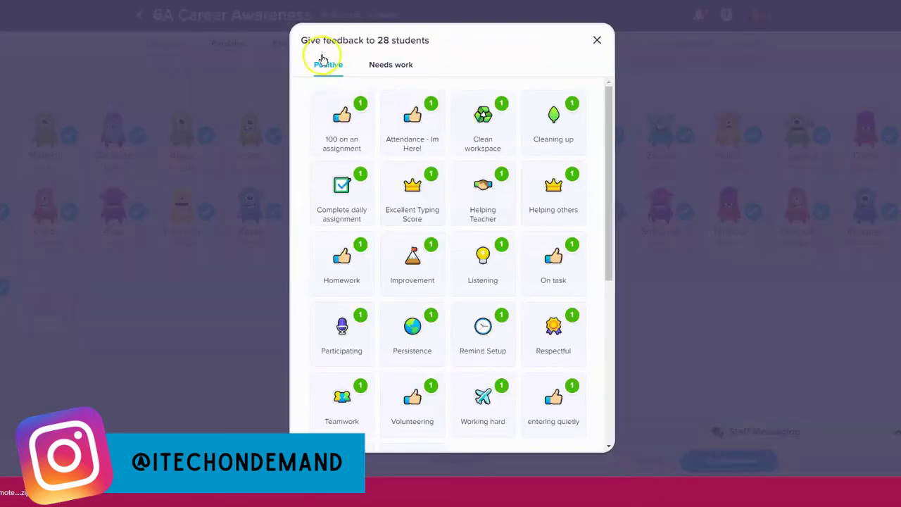
pyautogui.click(384, 66)
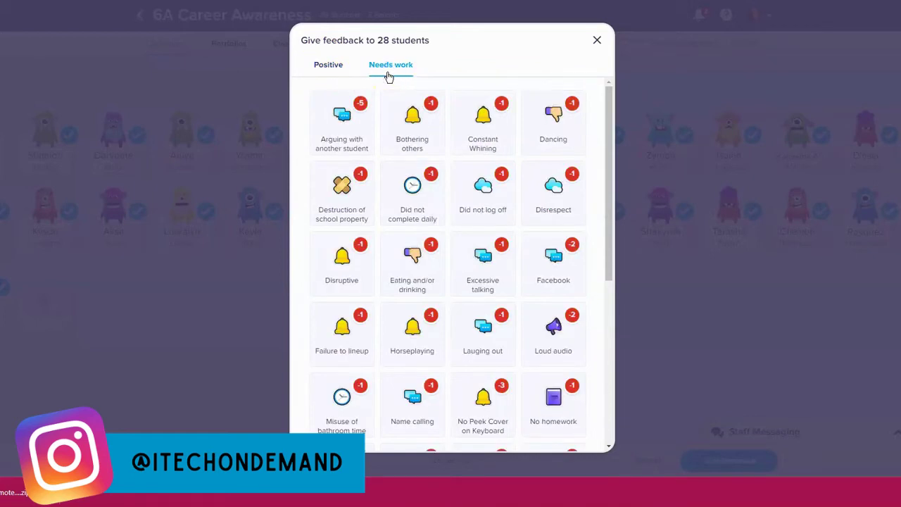
pyautogui.click(328, 69)
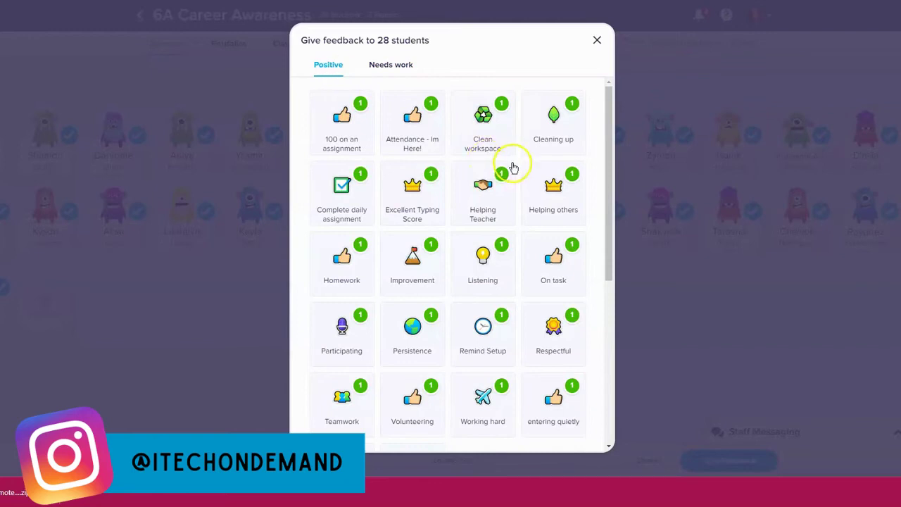
pyautogui.scroll(-3, 608, 246)
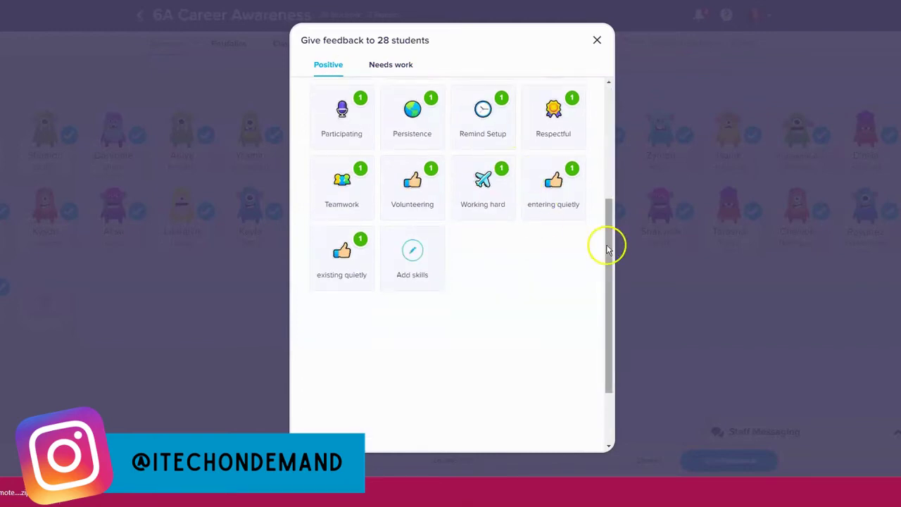
pyautogui.scroll(1, 587, 252)
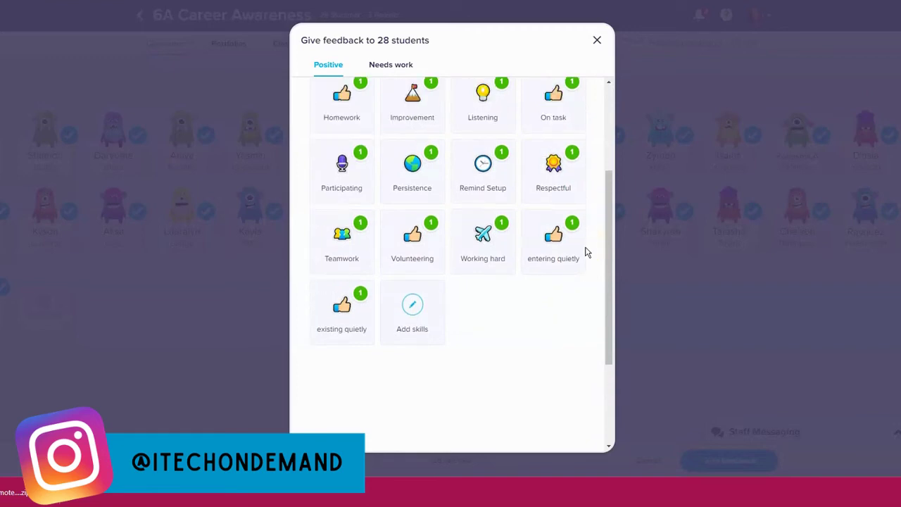
pyautogui.scroll(1, 587, 252)
pyautogui.scroll(2, 587, 252)
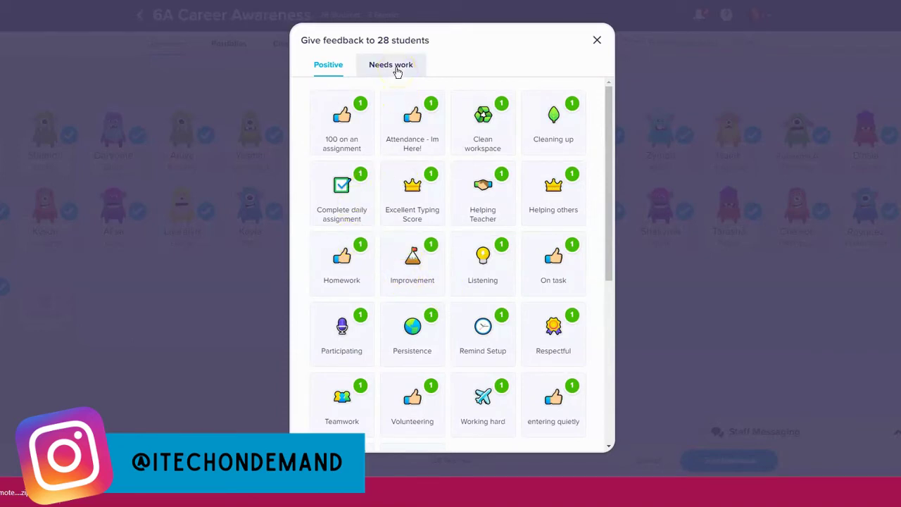
pyautogui.scroll(-3, 547, 242)
pyautogui.scroll(3, 544, 243)
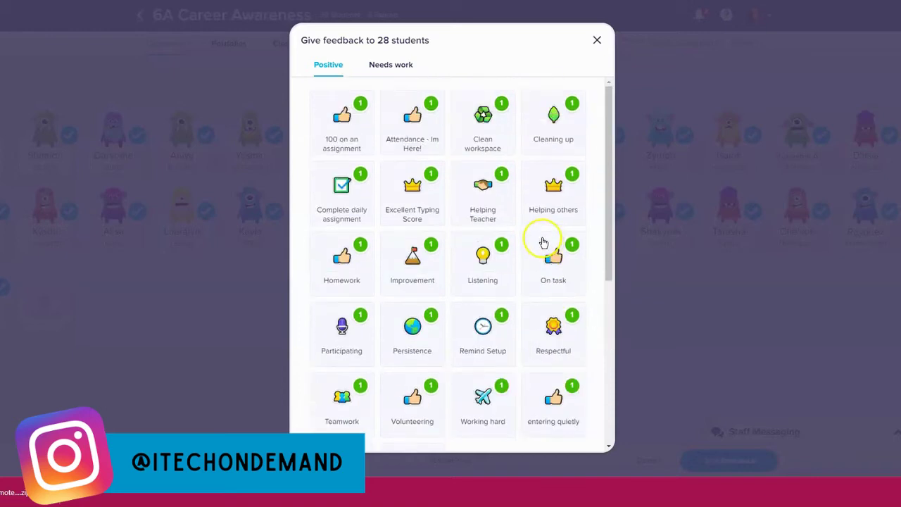
# Review the Needs work skills and go to adding skills for the class
pyautogui.click(399, 67)
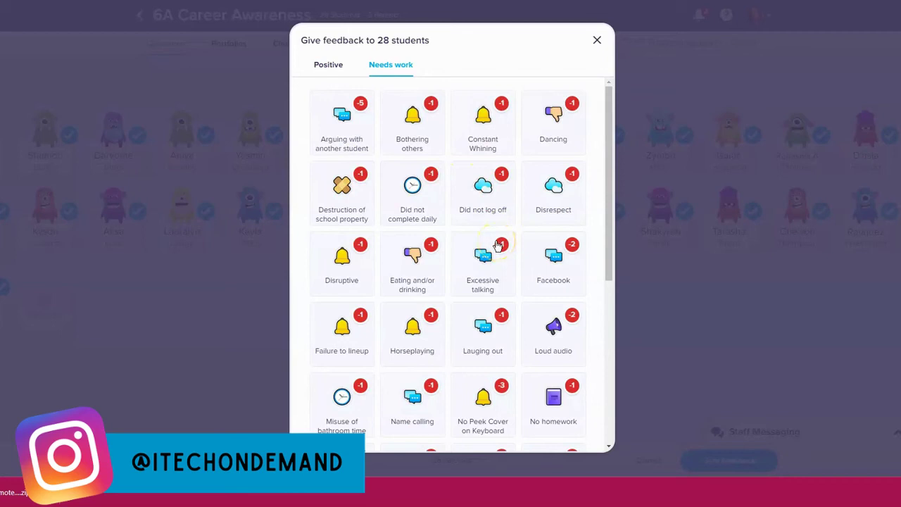
pyautogui.scroll(-1, 497, 245)
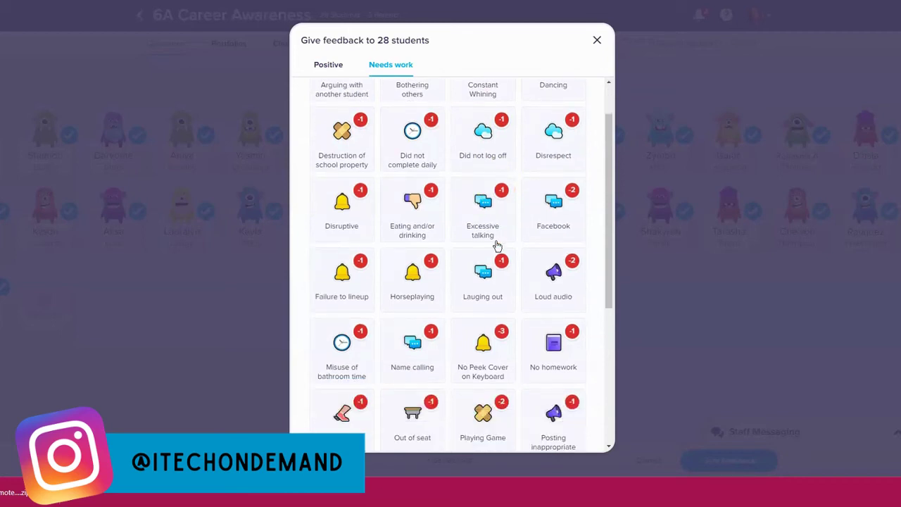
pyautogui.scroll(-4, 498, 245)
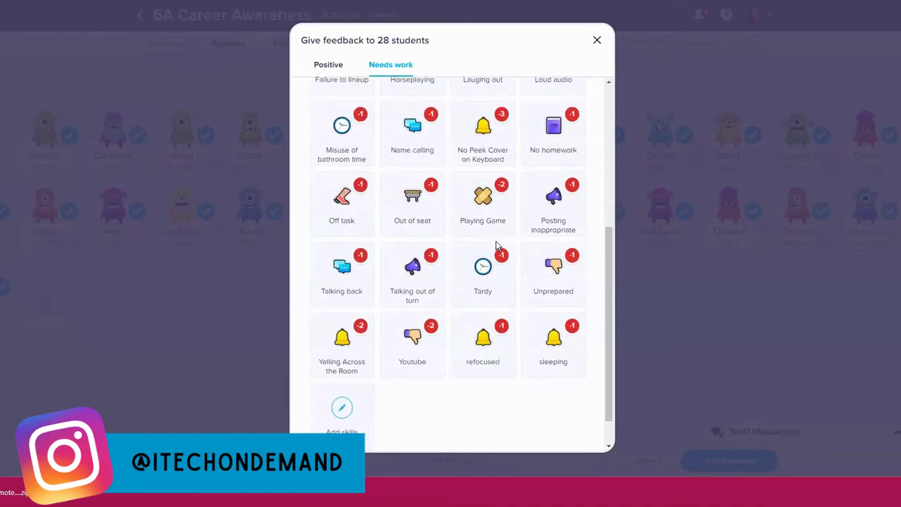
pyautogui.scroll(5, 496, 245)
pyautogui.scroll(-6, 486, 310)
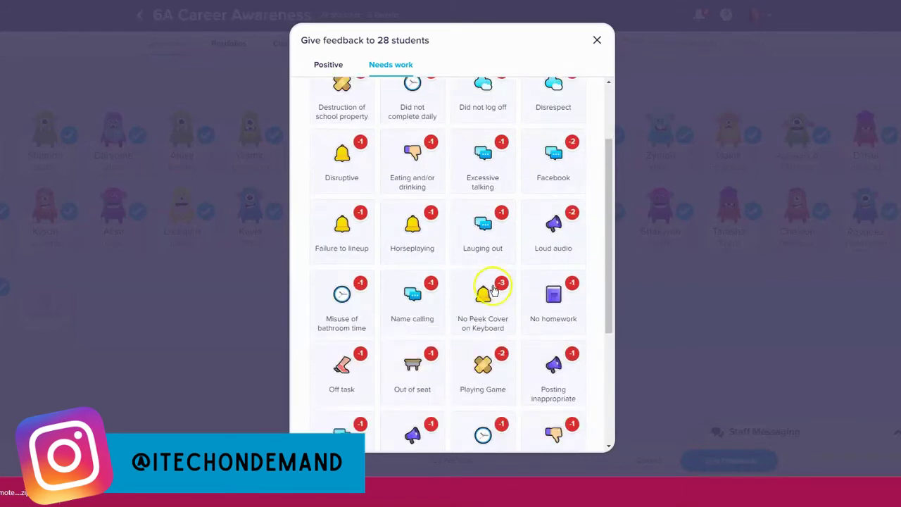
pyautogui.click(342, 380)
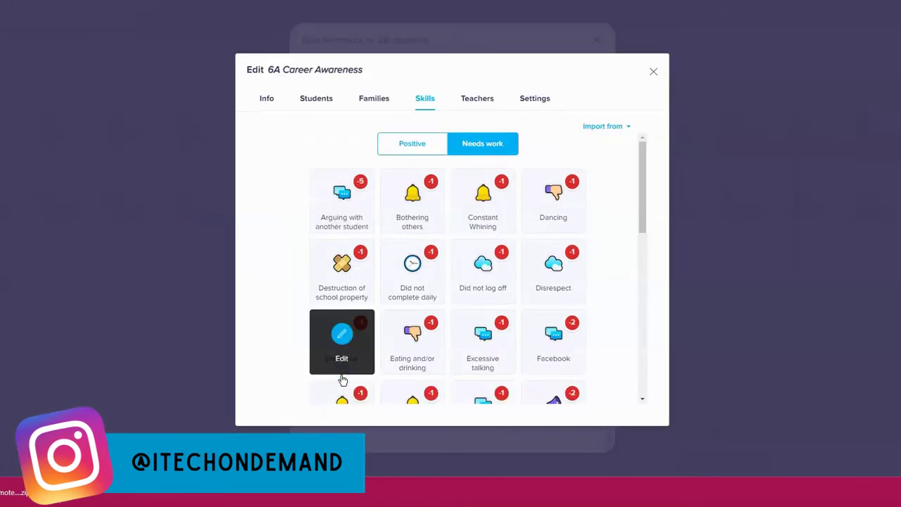
# Start a new skill and browse the icon picker for it
pyautogui.scroll(-8, 616, 288)
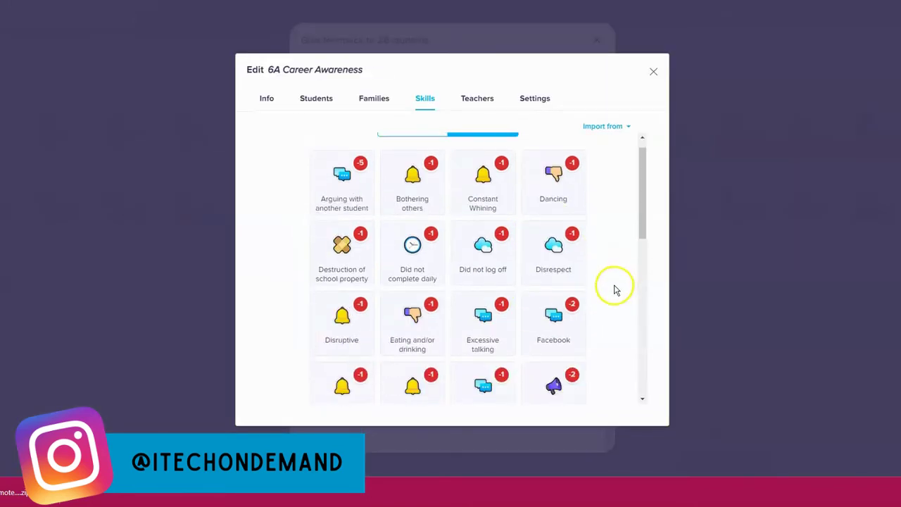
pyautogui.click(342, 282)
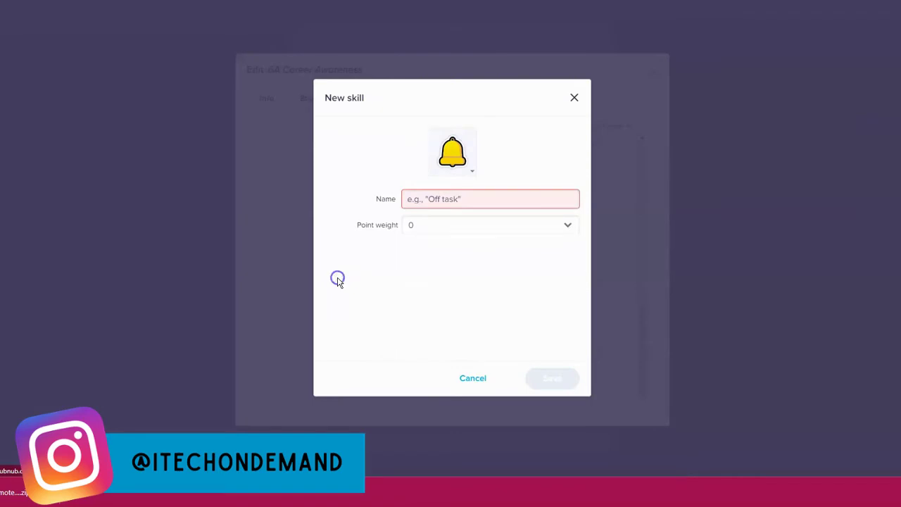
pyautogui.click(456, 166)
pyautogui.scroll(-1, 497, 280)
pyautogui.click(513, 149)
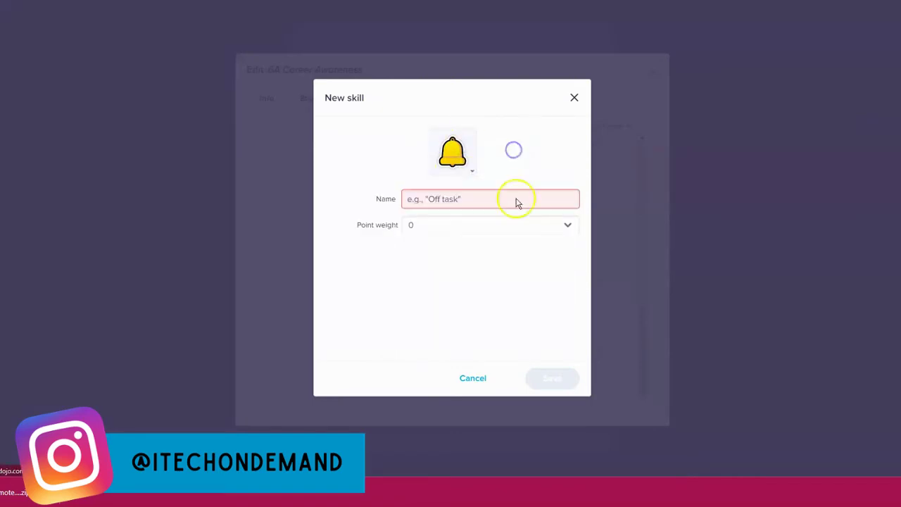
# Try the skill name and point weight fields, cancel the skill, and view the class Info
pyautogui.click(456, 201)
pyautogui.click(362, 162)
pyautogui.click(429, 225)
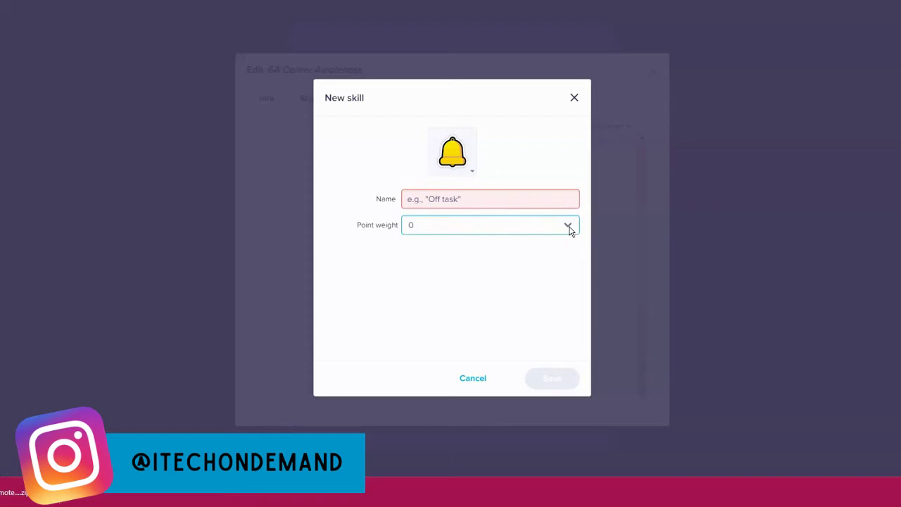
pyautogui.click(569, 227)
pyautogui.moveTo(569, 252); pyautogui.dragTo(551, 365)
pyautogui.click(472, 378)
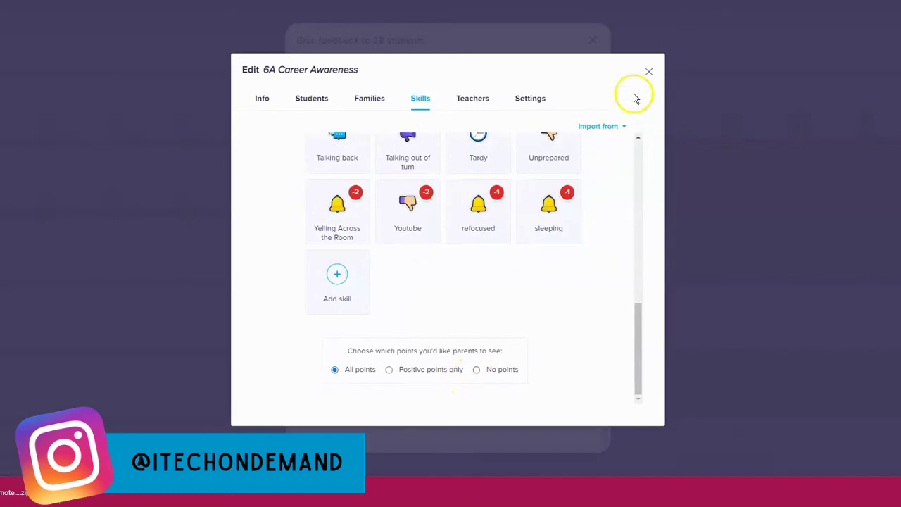
pyautogui.click(265, 102)
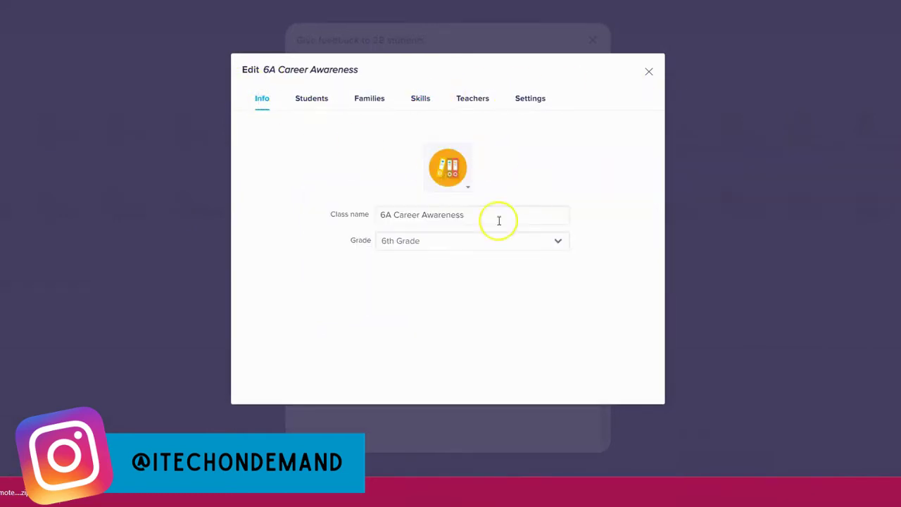
# Tour the Students, Families, Skills, Teachers and Settings tabs, ending on Students' classroom login
pyautogui.click(316, 106)
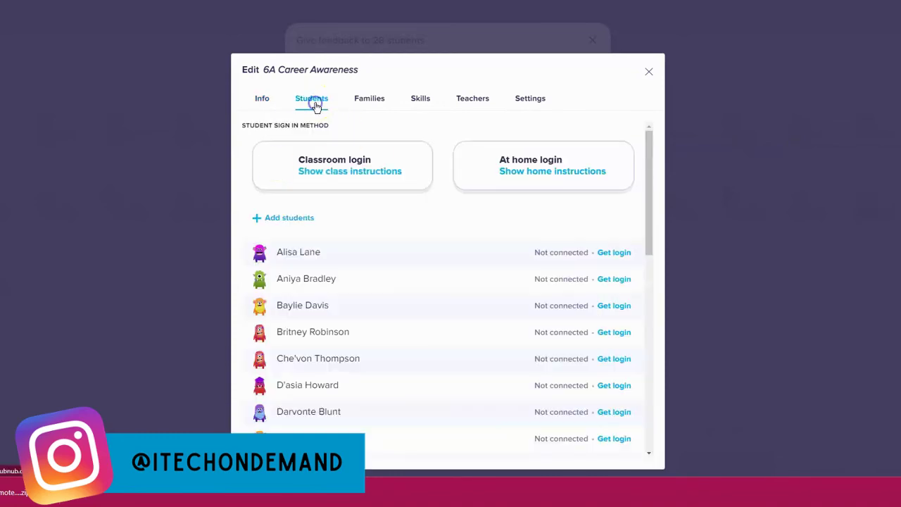
pyautogui.click(377, 104)
pyautogui.click(415, 99)
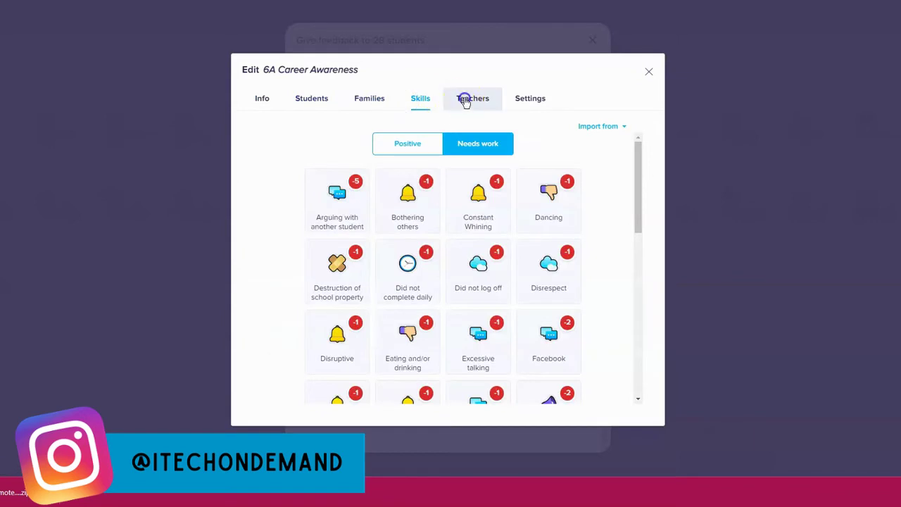
pyautogui.click(465, 101)
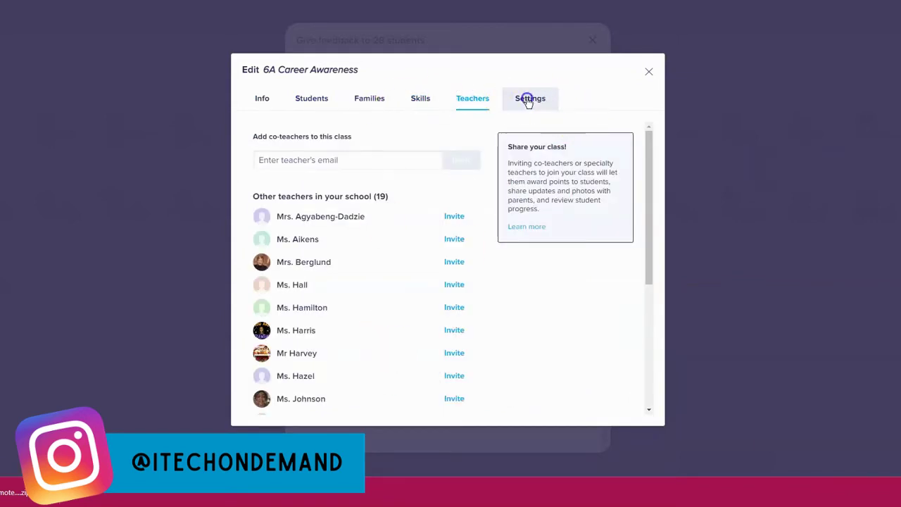
pyautogui.click(528, 101)
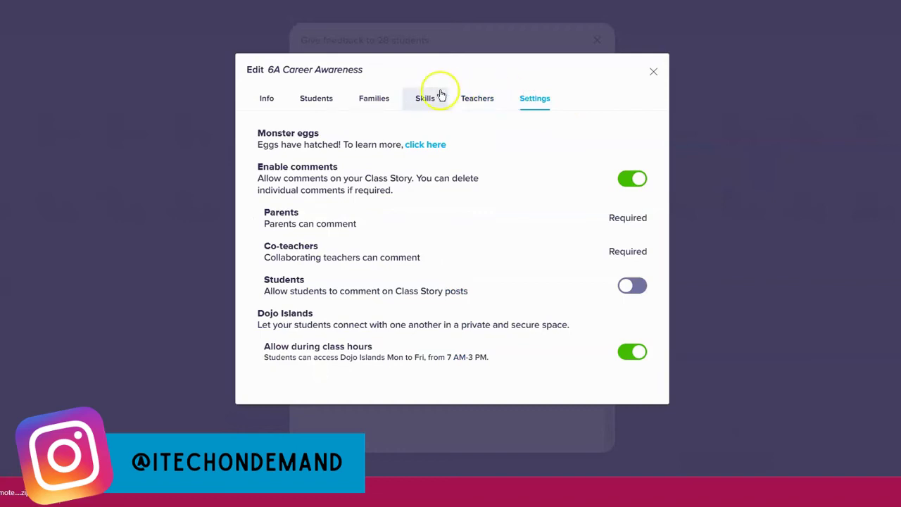
pyautogui.click(319, 102)
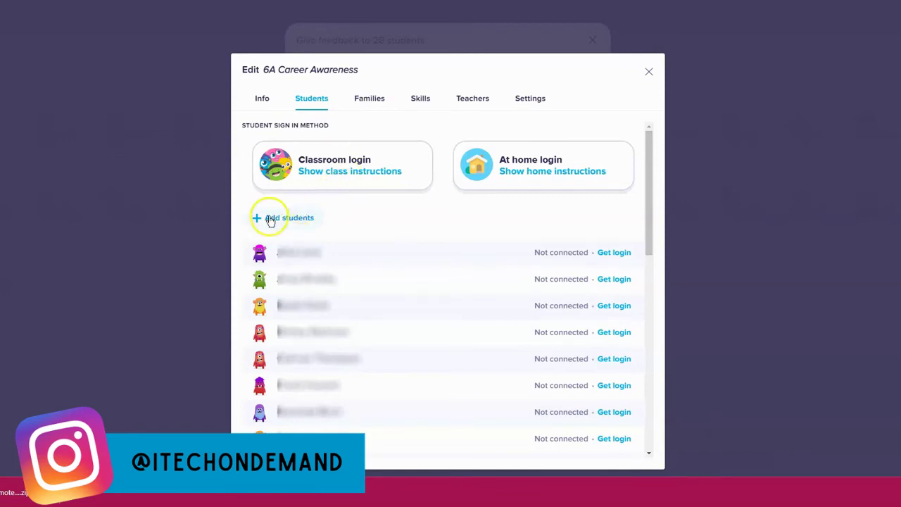
pyautogui.click(323, 177)
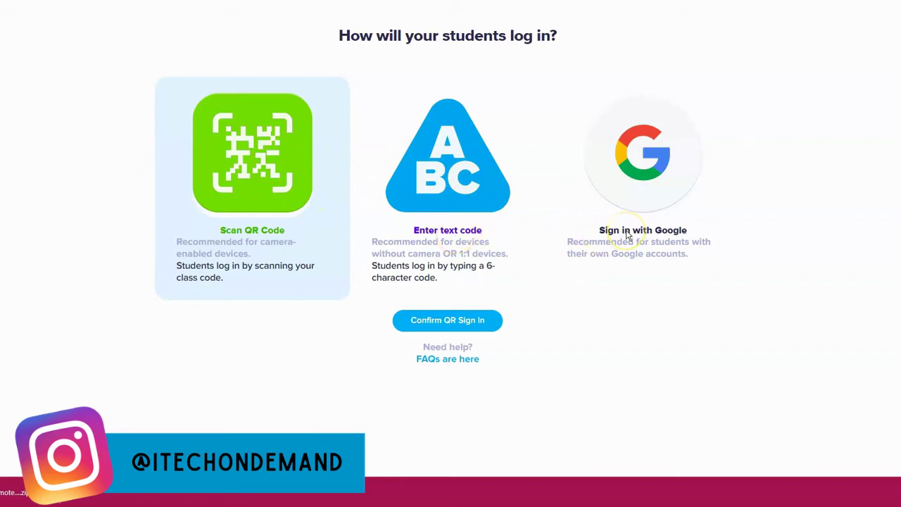
# Compare text code and QR code sign-in, then open the 29-page at-home login printouts
pyautogui.click(439, 218)
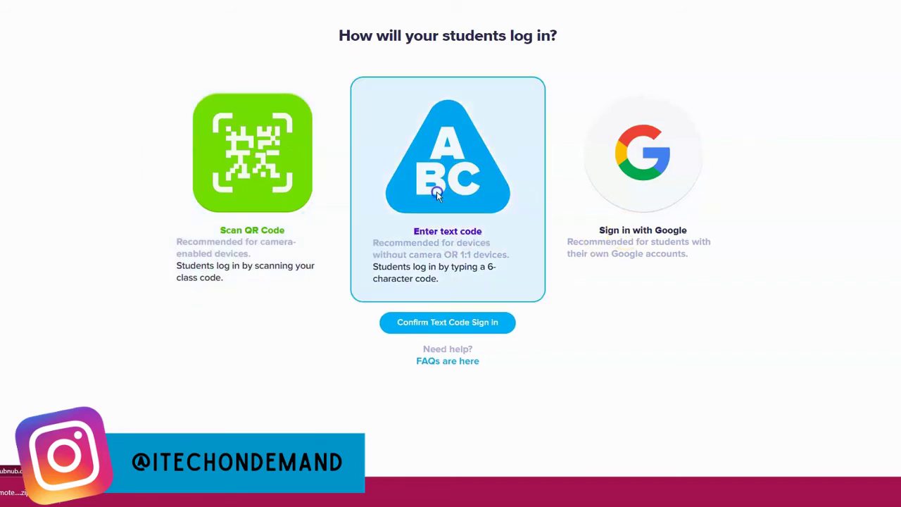
pyautogui.click(267, 193)
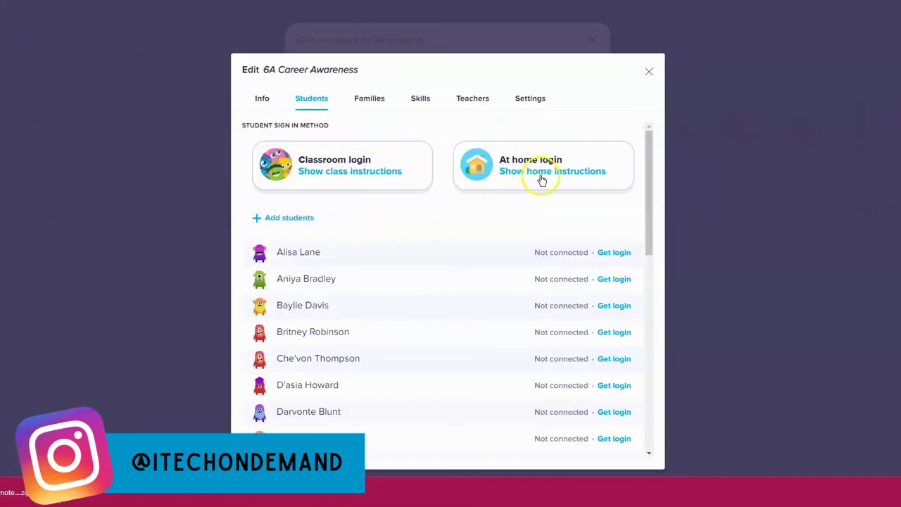
pyautogui.click(543, 176)
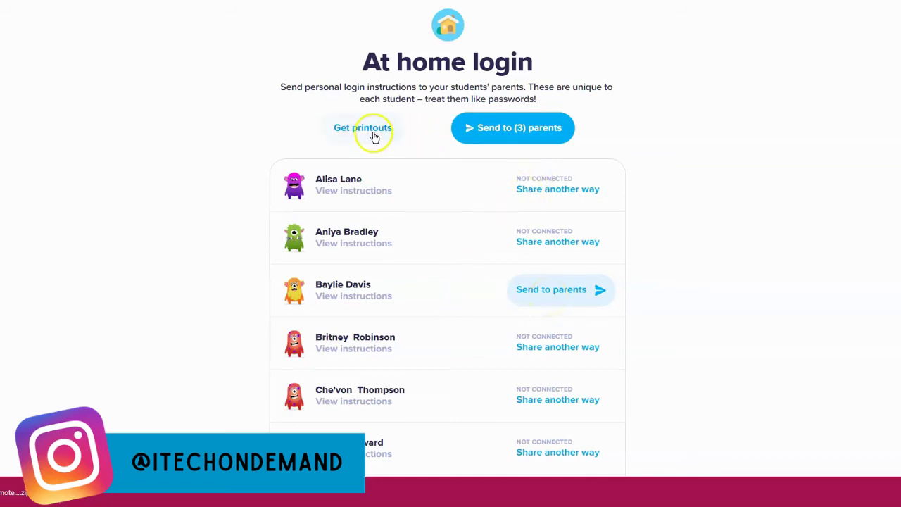
pyautogui.click(350, 129)
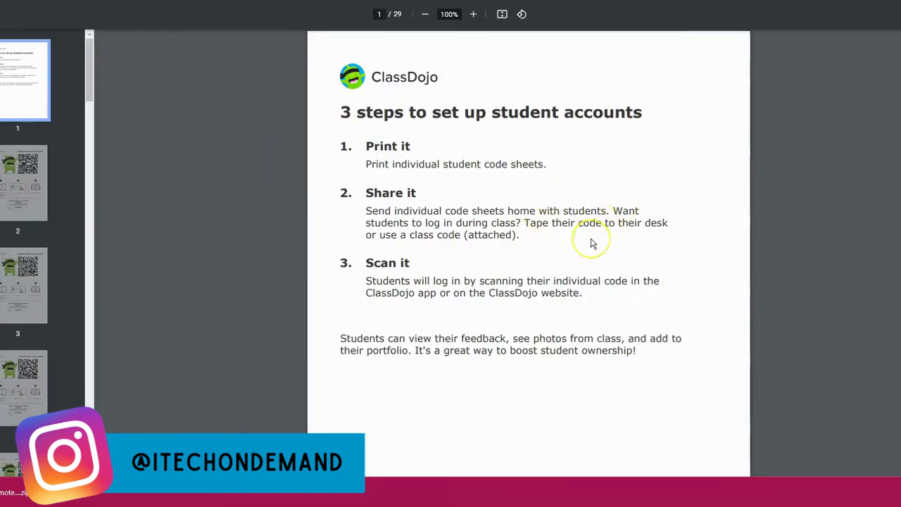
pyautogui.scroll(-3, 591, 243)
# Review page 2 of the login printout, scrolling down the QR code poster
pyautogui.click(45, 187)
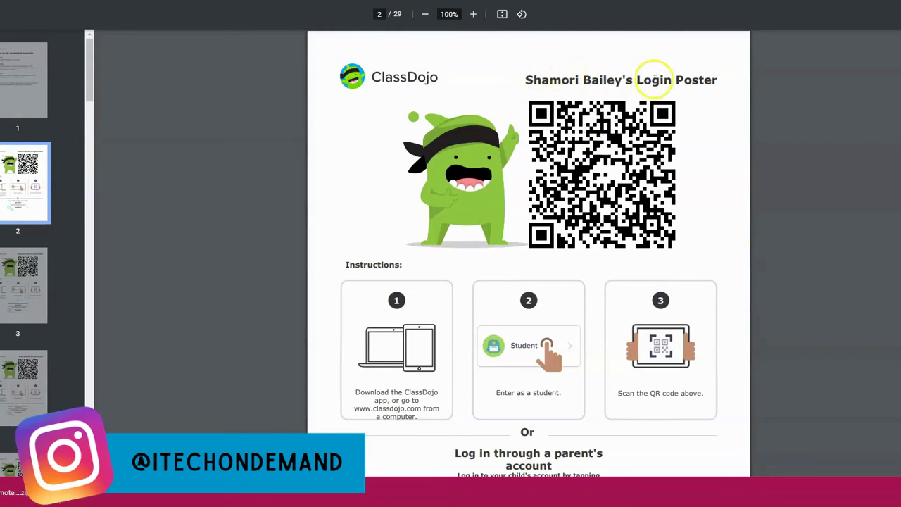
pyautogui.scroll(-3, 690, 189)
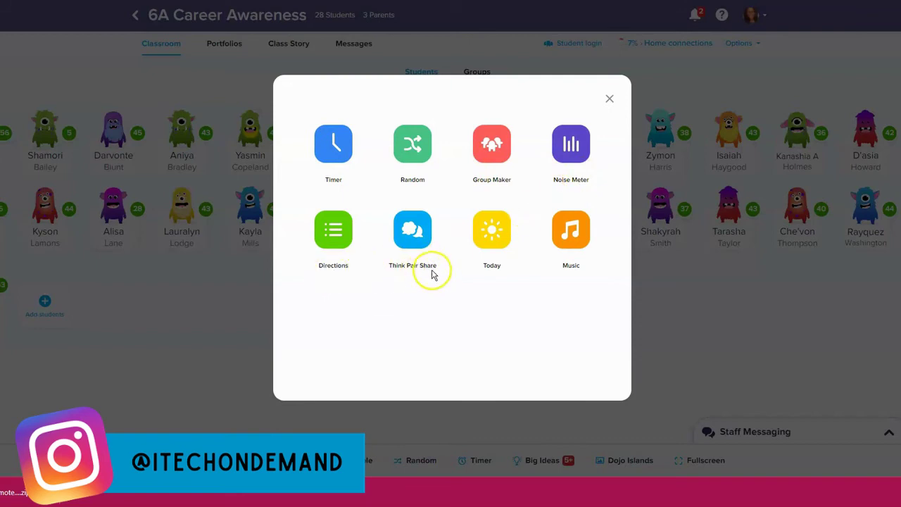
# Preview a new Today announcement, then discard it and return to the toolkit
pyautogui.click(502, 234)
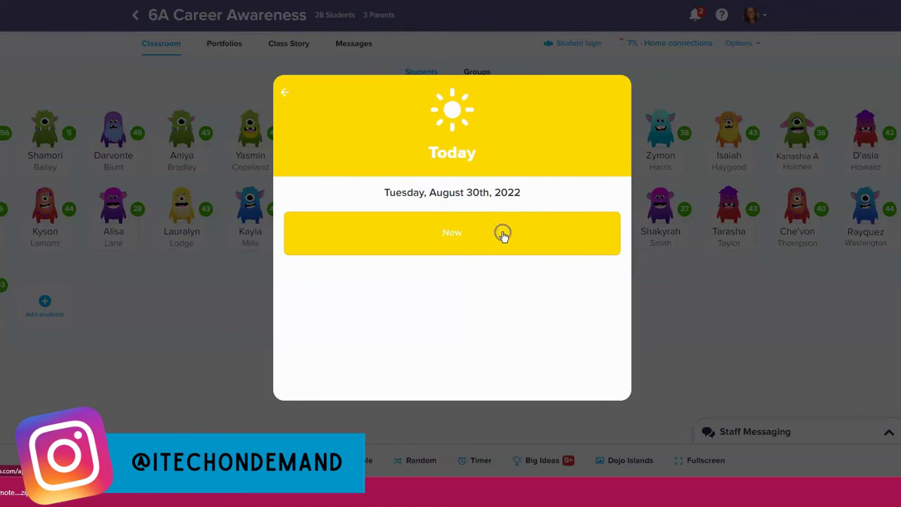
pyautogui.click(436, 236)
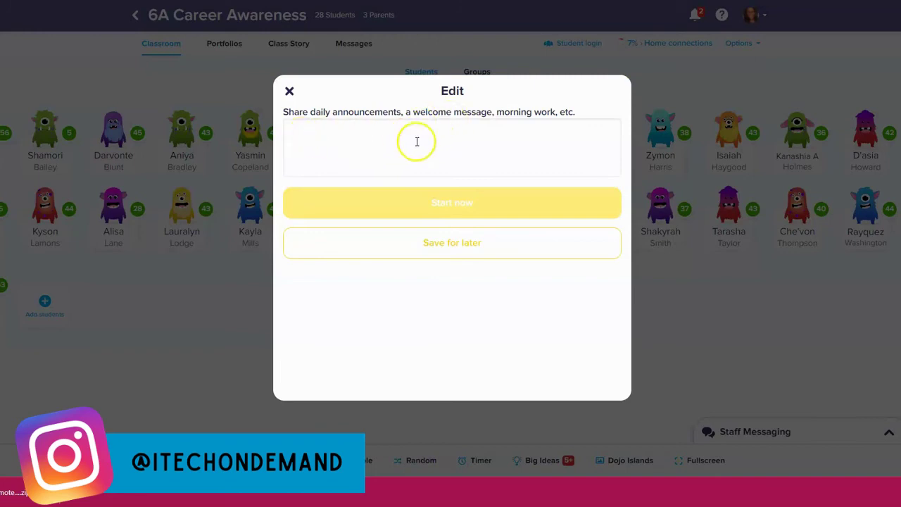
pyautogui.click(289, 93)
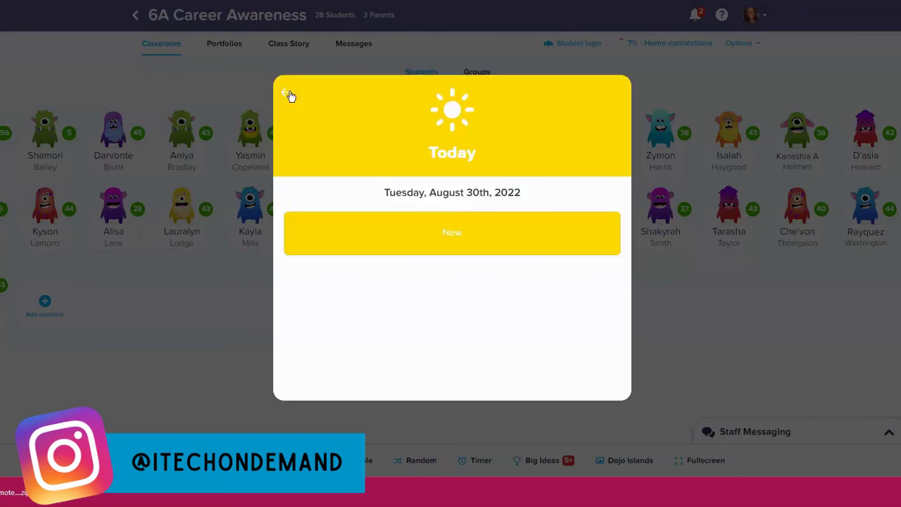
pyautogui.click(288, 92)
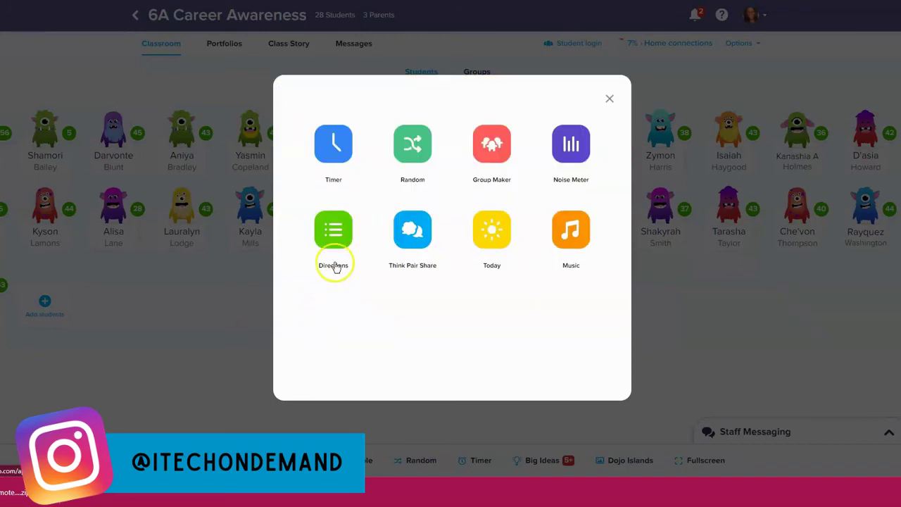
# Preview a new set of Directions, then discard it and return to the toolkit
pyautogui.click(337, 235)
pyautogui.click(346, 226)
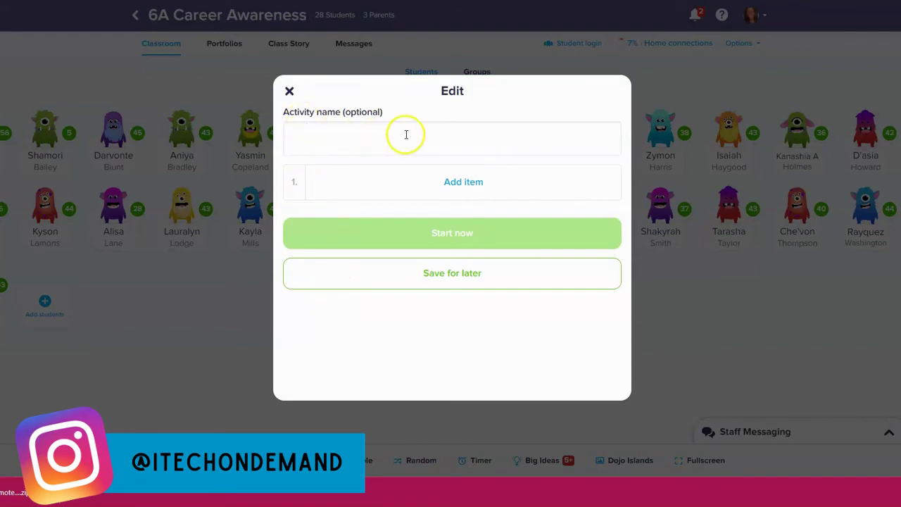
pyautogui.click(289, 93)
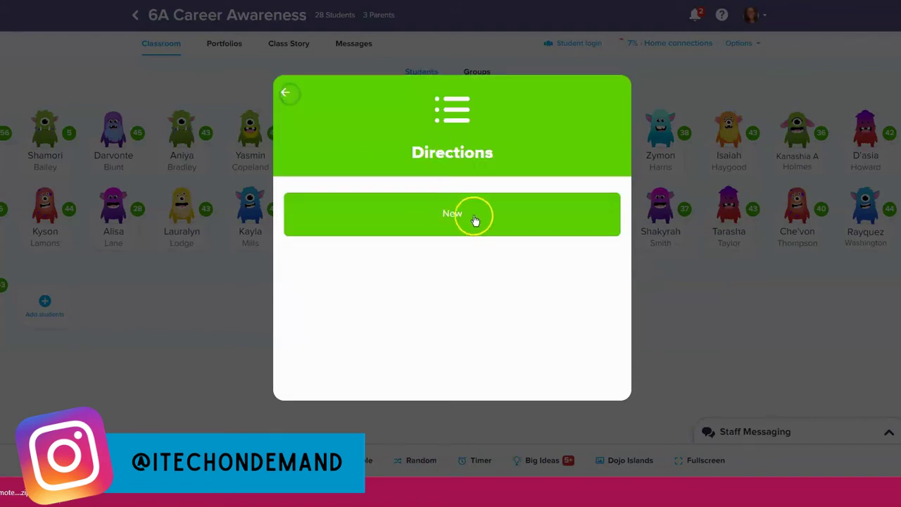
pyautogui.click(286, 90)
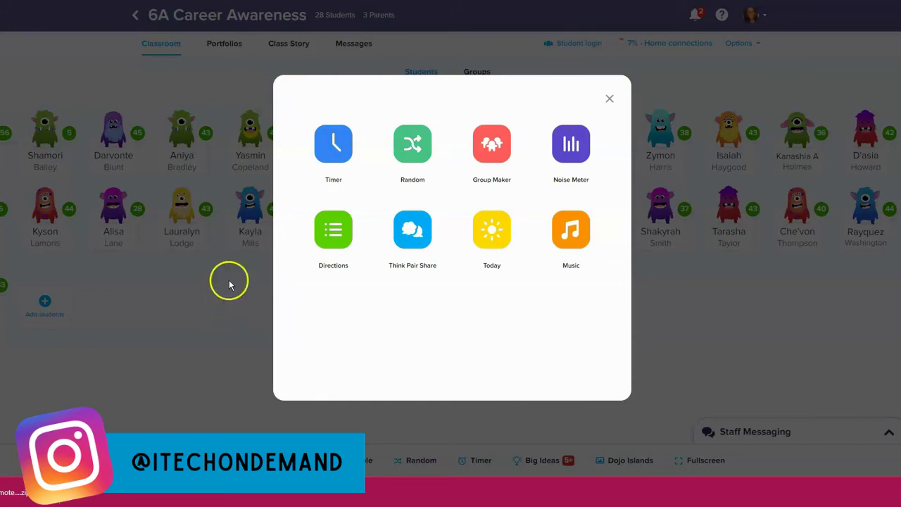
pyautogui.click(187, 305)
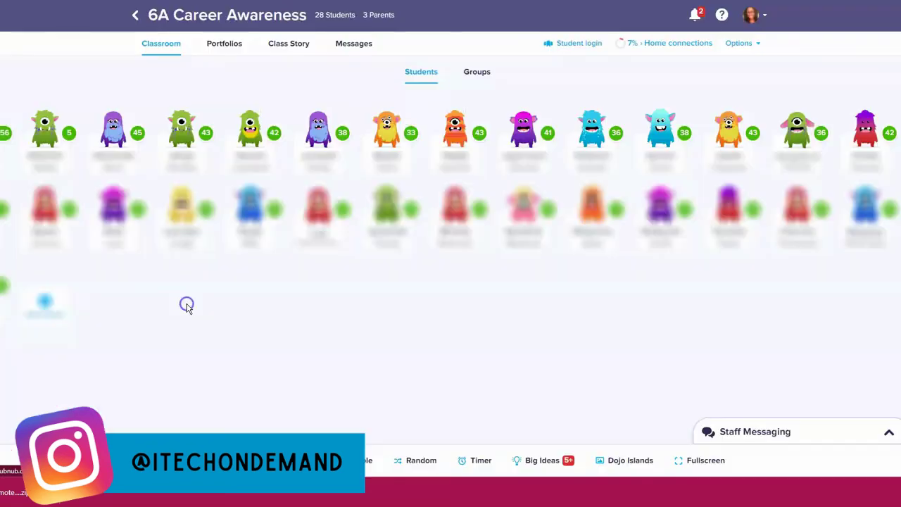
pyautogui.click(135, 14)
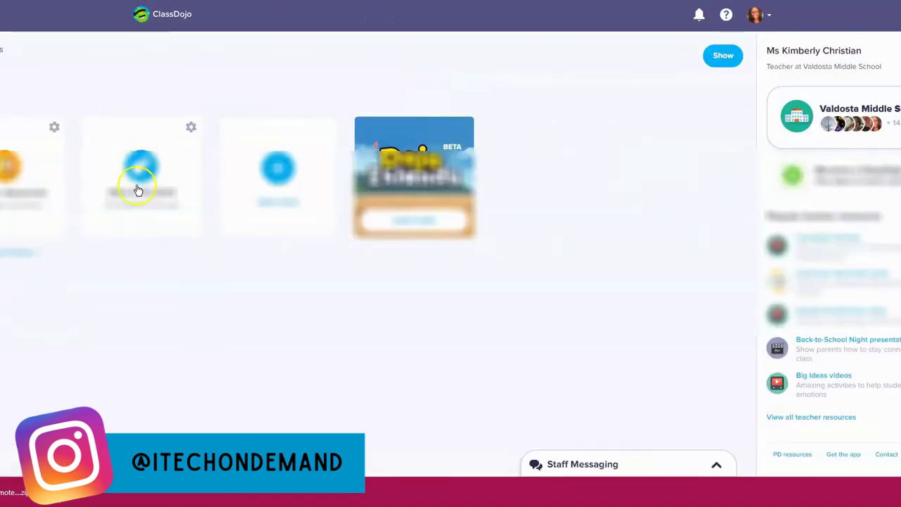
pyautogui.click(137, 183)
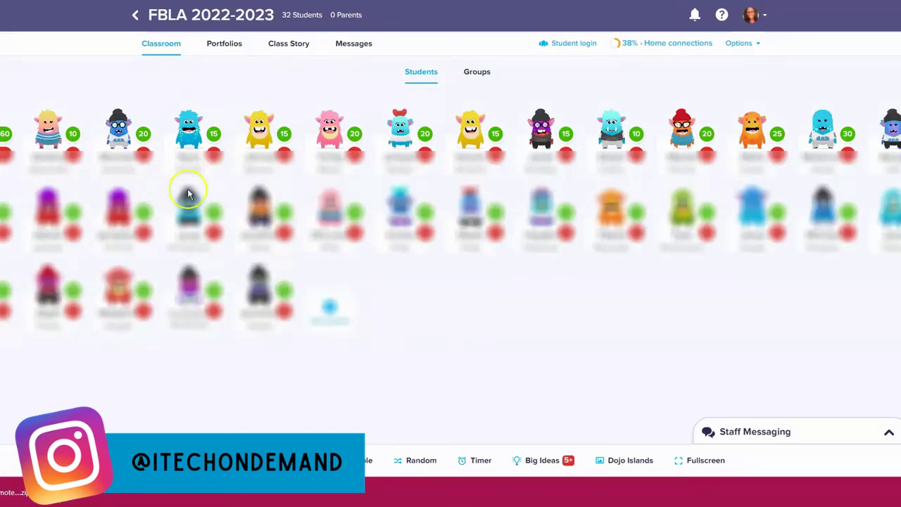
pyautogui.click(623, 150)
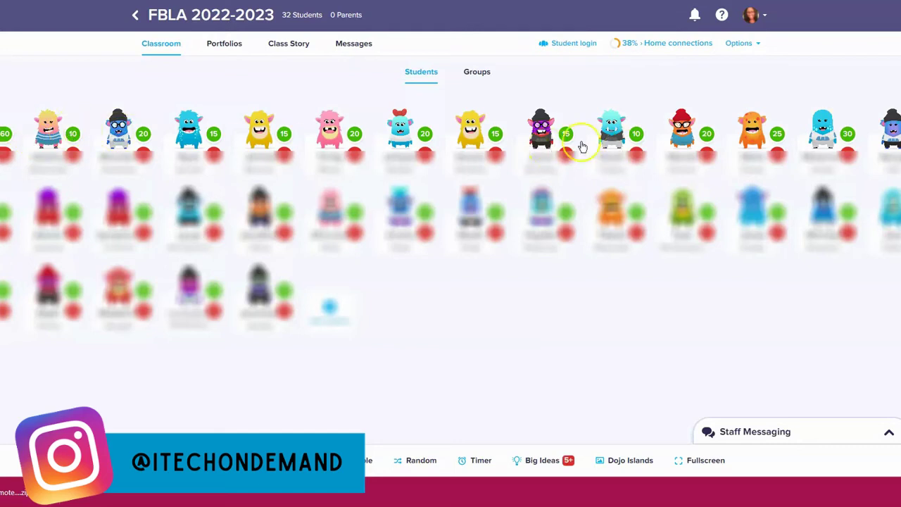
pyautogui.click(396, 250)
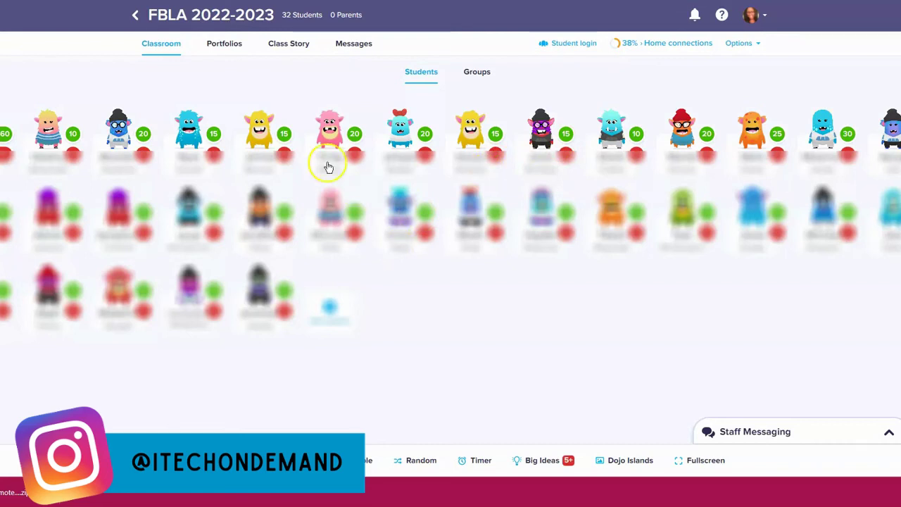
pyautogui.click(282, 149)
# Select all 32 FBLA students and open feedback for them
pyautogui.click(360, 459)
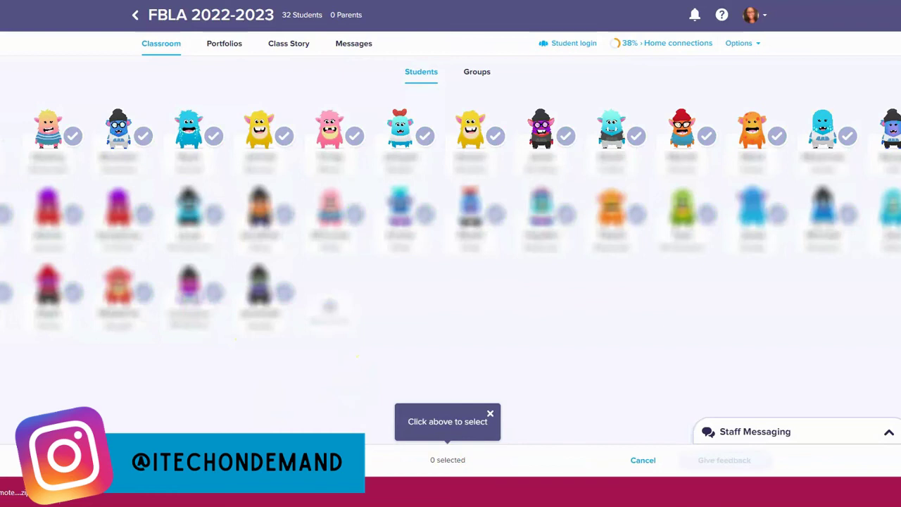
pyautogui.click(565, 447)
pyautogui.click(713, 462)
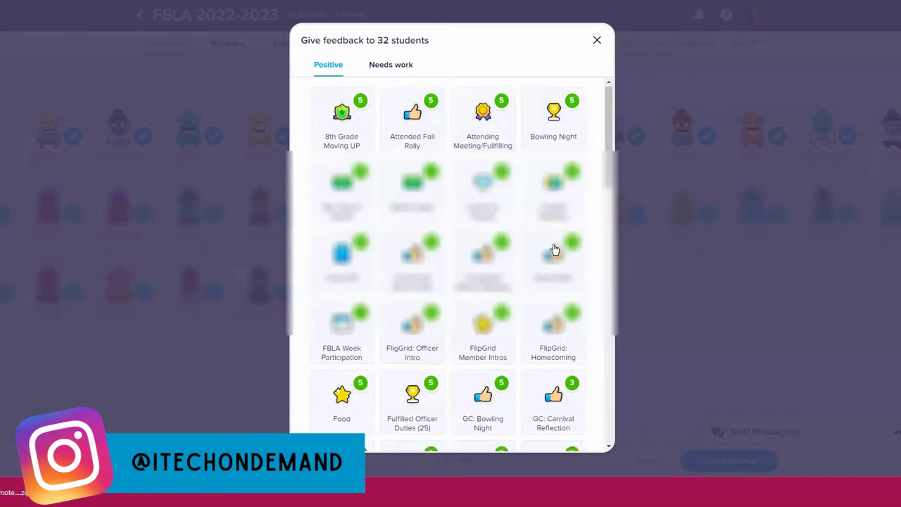
# Browse the Positive skills list, then show the Needs work skills that deduct points
pyautogui.scroll(-3, 555, 249)
pyautogui.scroll(-3, 555, 249)
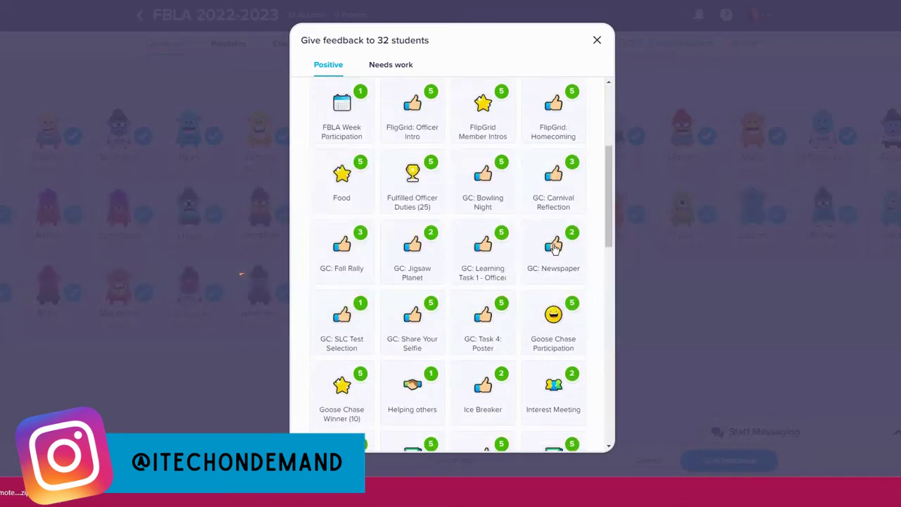
pyautogui.scroll(-2, 555, 249)
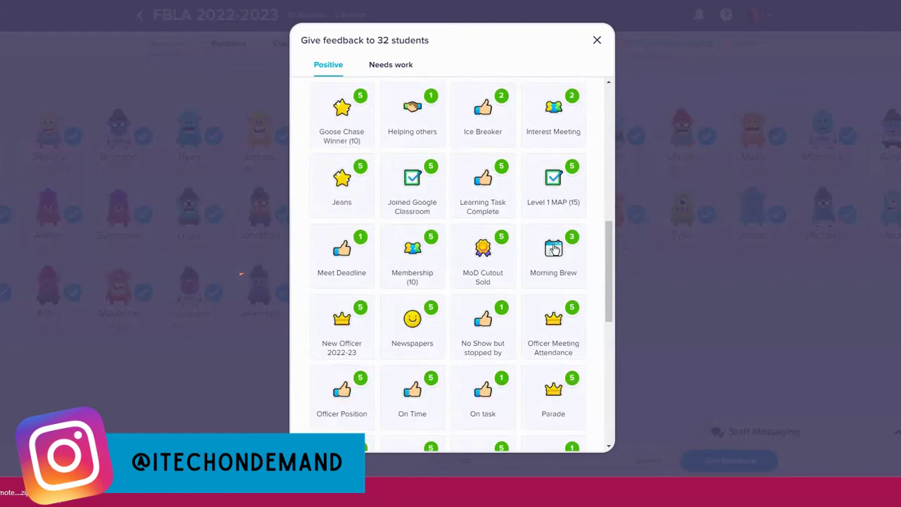
pyautogui.scroll(-1, 555, 249)
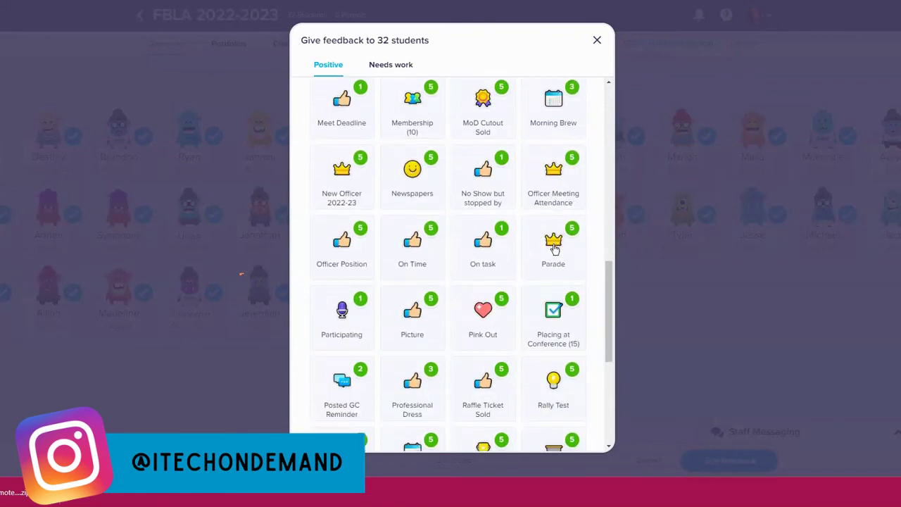
pyautogui.scroll(-2, 555, 249)
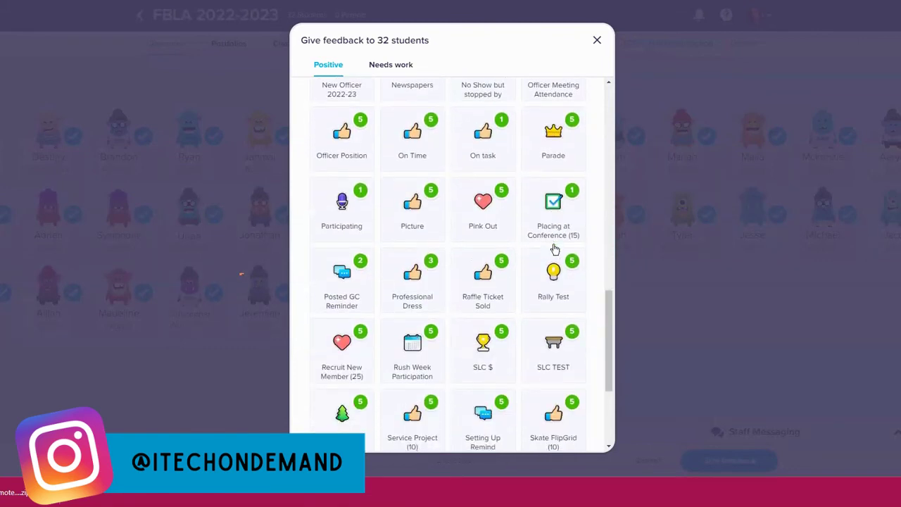
pyautogui.scroll(-2, 555, 249)
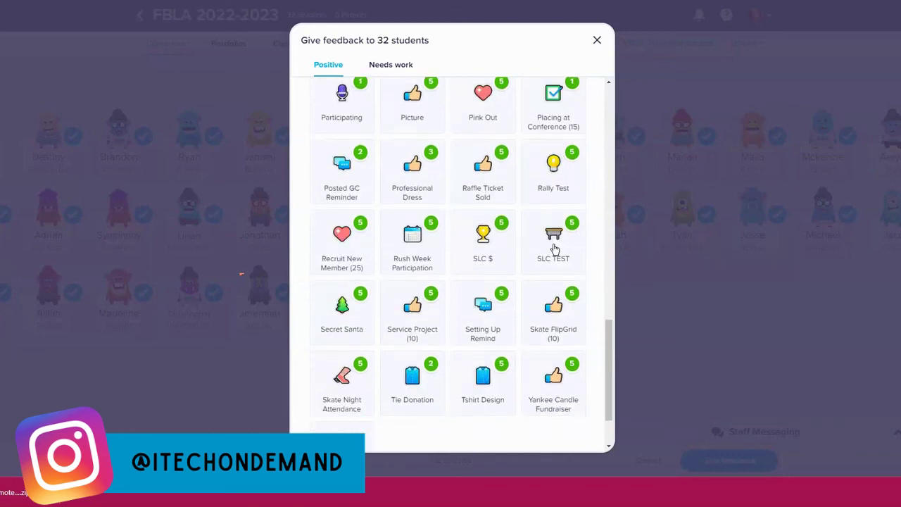
pyautogui.scroll(-2, 555, 249)
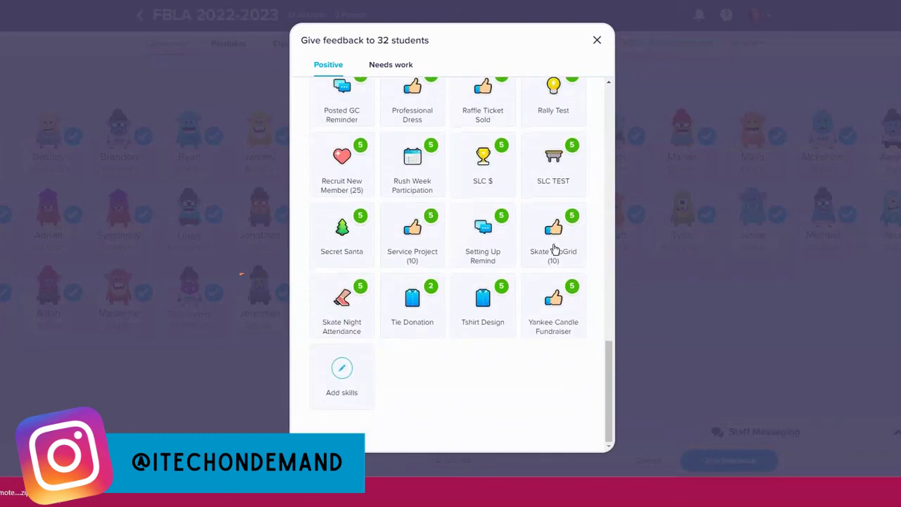
pyautogui.scroll(12, 554, 249)
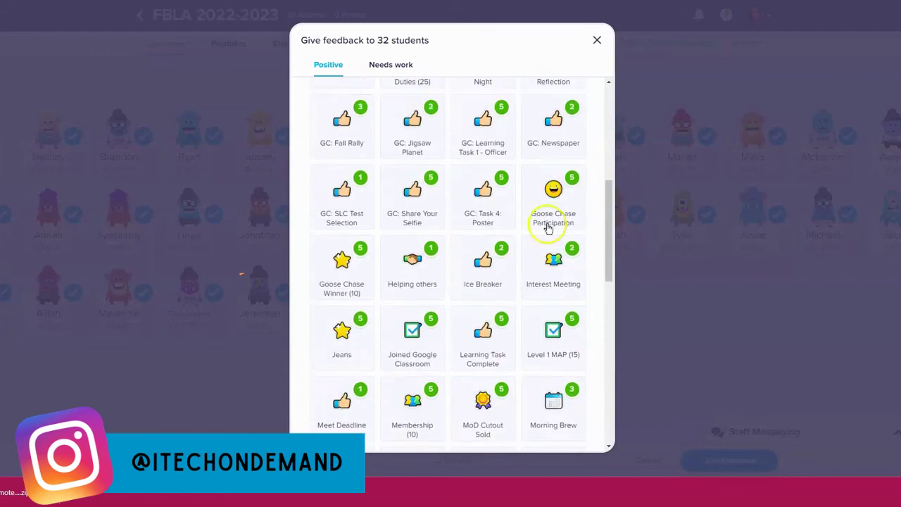
pyautogui.click(388, 65)
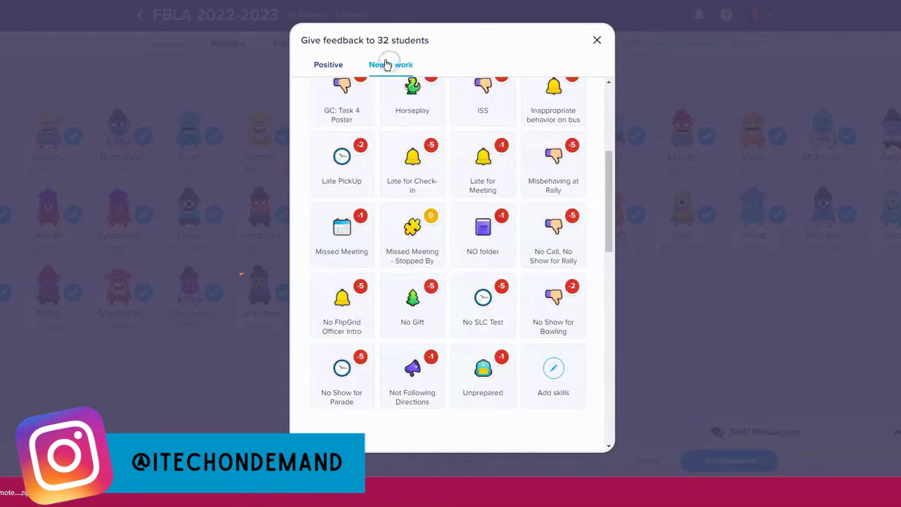
pyautogui.scroll(5, 527, 227)
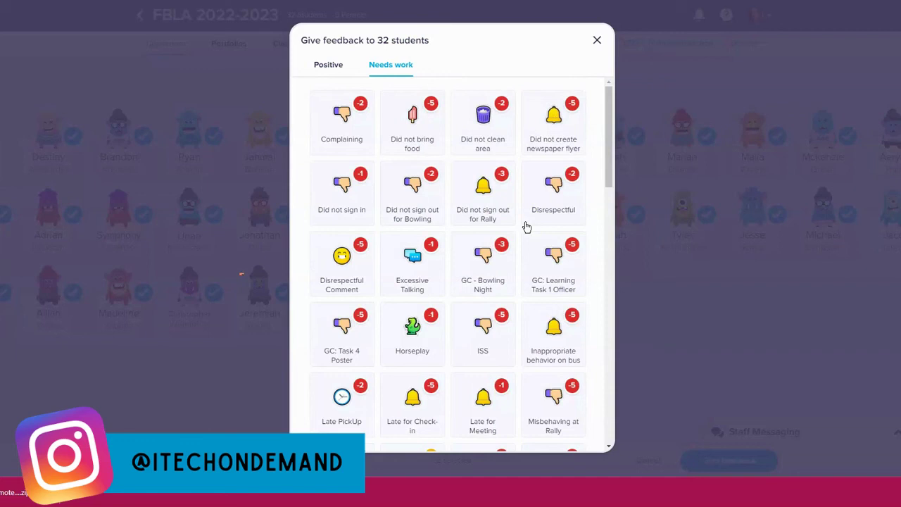
pyautogui.scroll(-3, 527, 226)
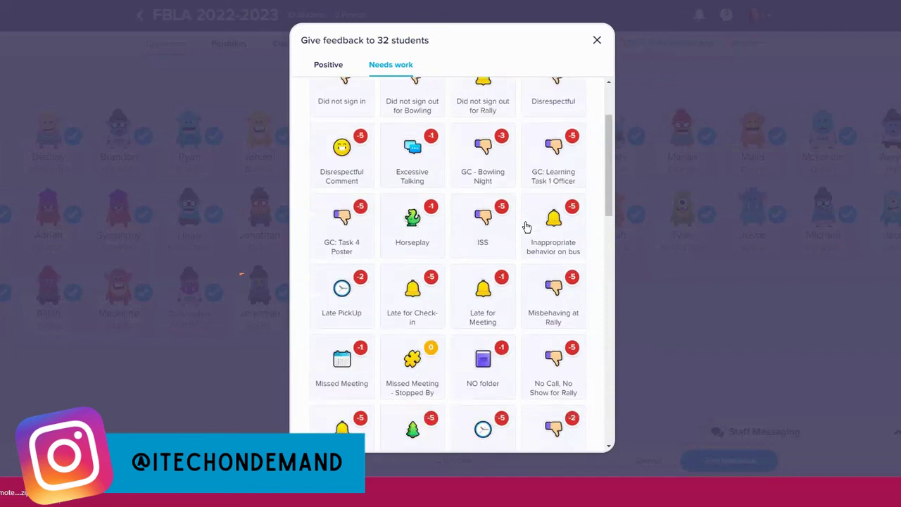
pyautogui.scroll(-3, 527, 227)
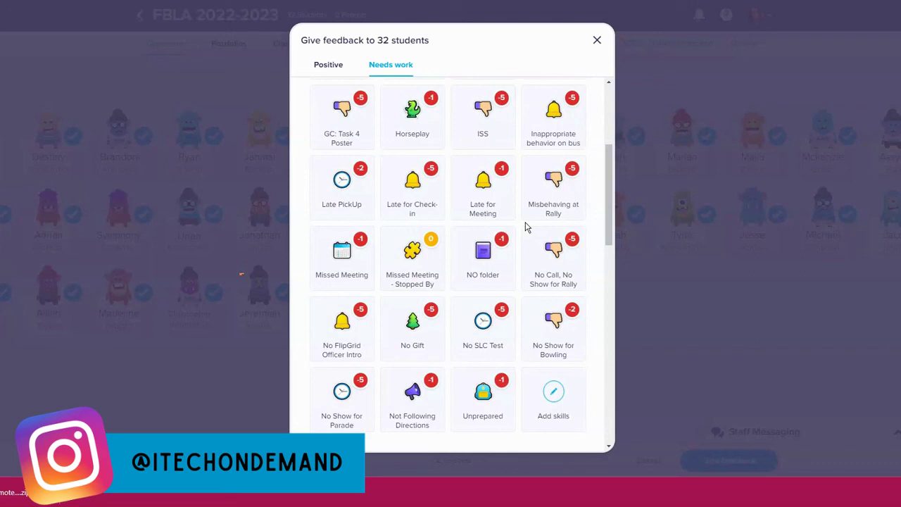
pyautogui.scroll(3, 526, 227)
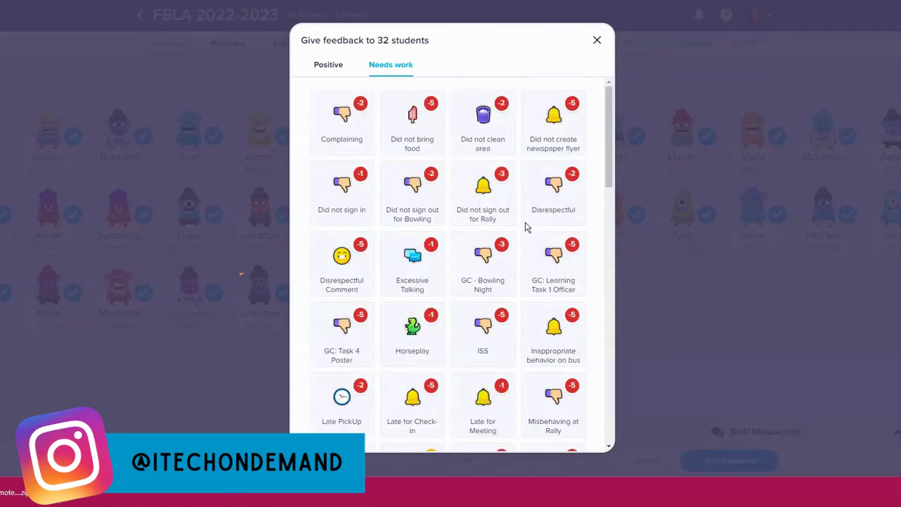
# Close the feedback window, return to the teacher home page, and check notifications
pyautogui.click(597, 41)
pyautogui.click(135, 15)
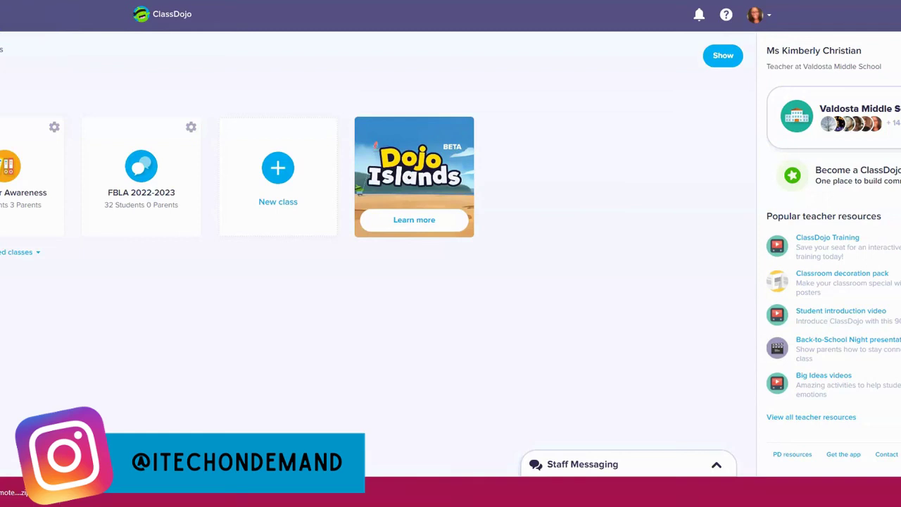
pyautogui.click(700, 15)
pyautogui.click(699, 16)
pyautogui.click(700, 15)
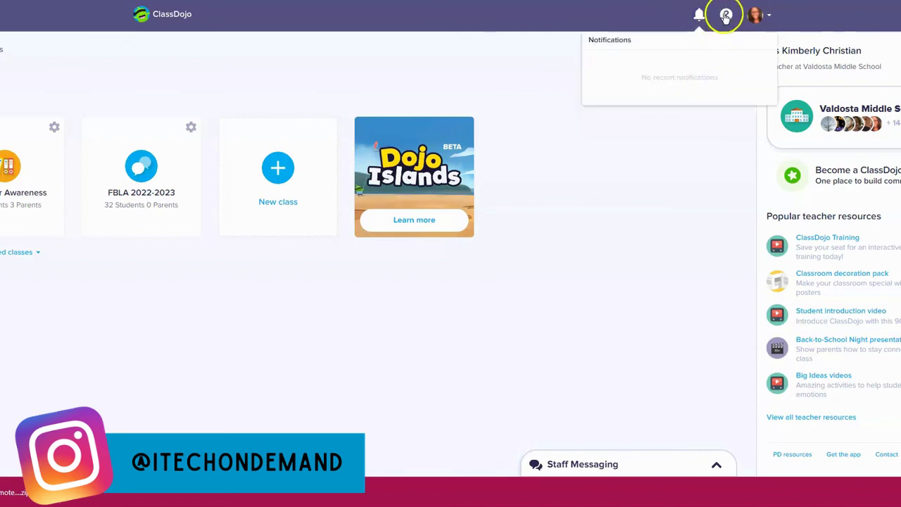
# View the help options, then log out from the account menu
pyautogui.click(726, 16)
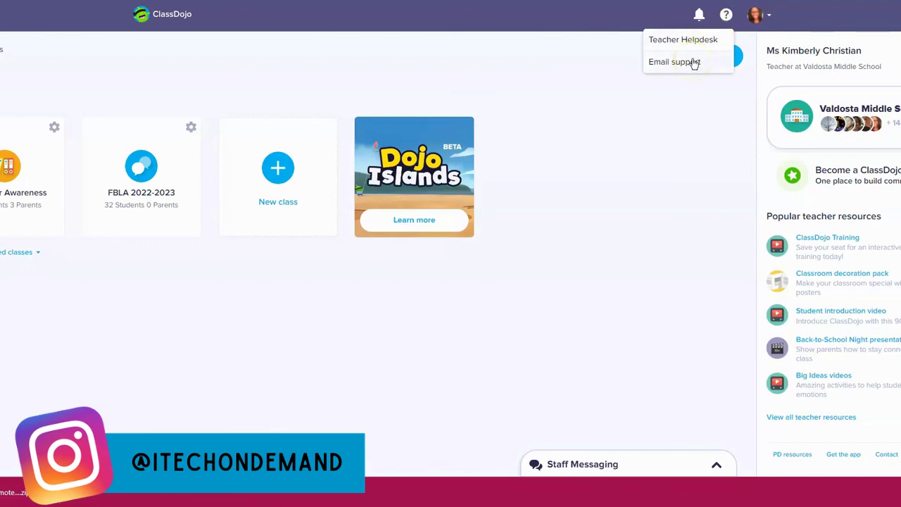
pyautogui.click(769, 16)
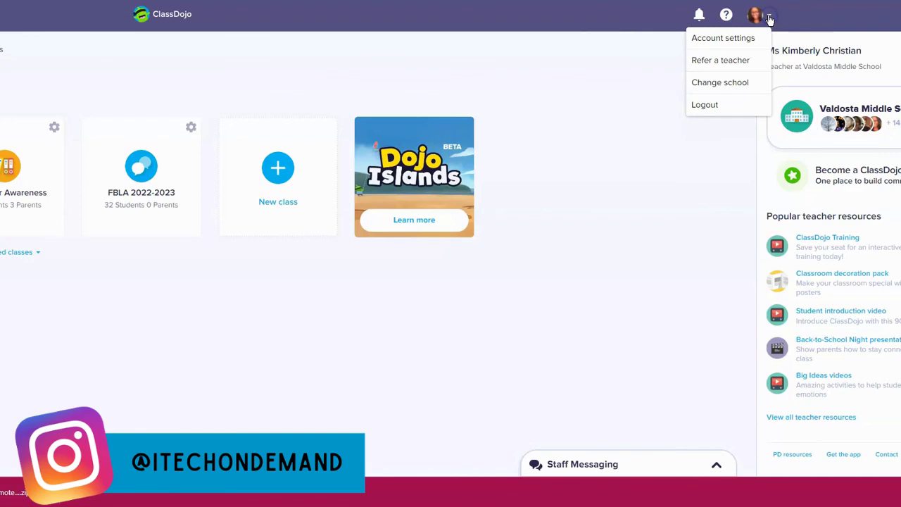
pyautogui.click(714, 111)
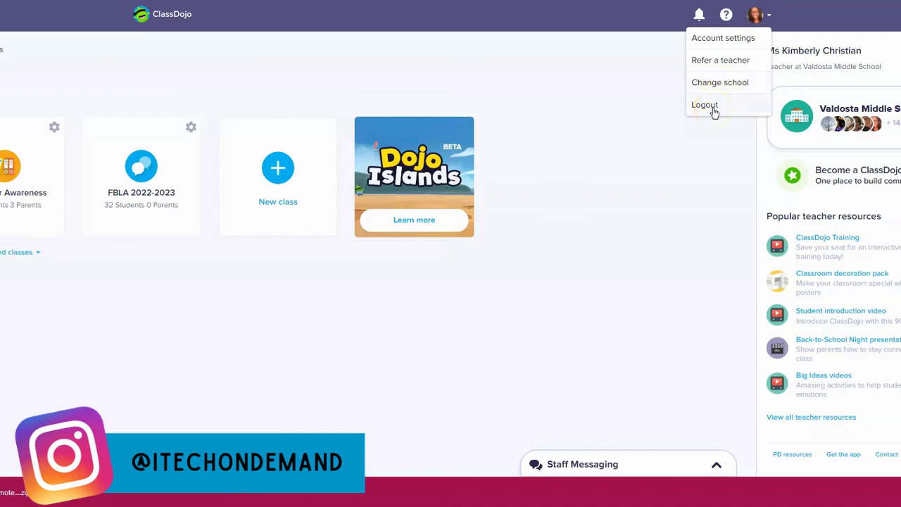